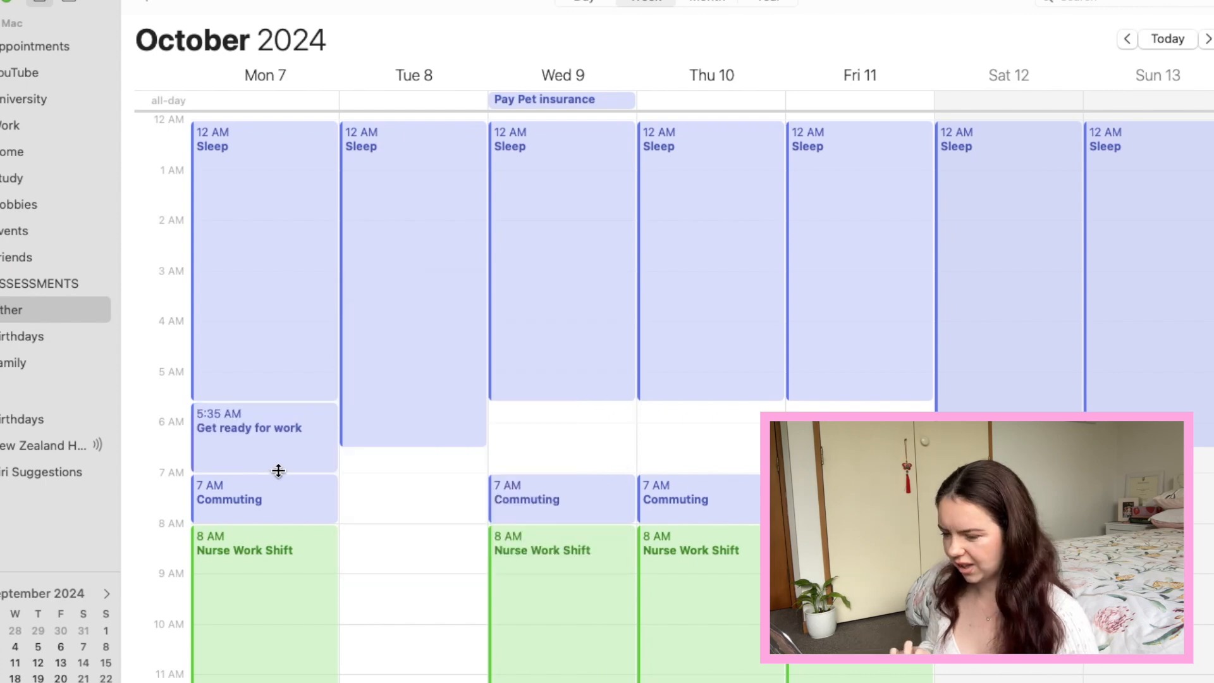
Paste the copied 5:35 AM Get ready for work event onto Wednesday 9, Thursday 10 and Friday 11.
click(500, 414)
key(cmd+v)
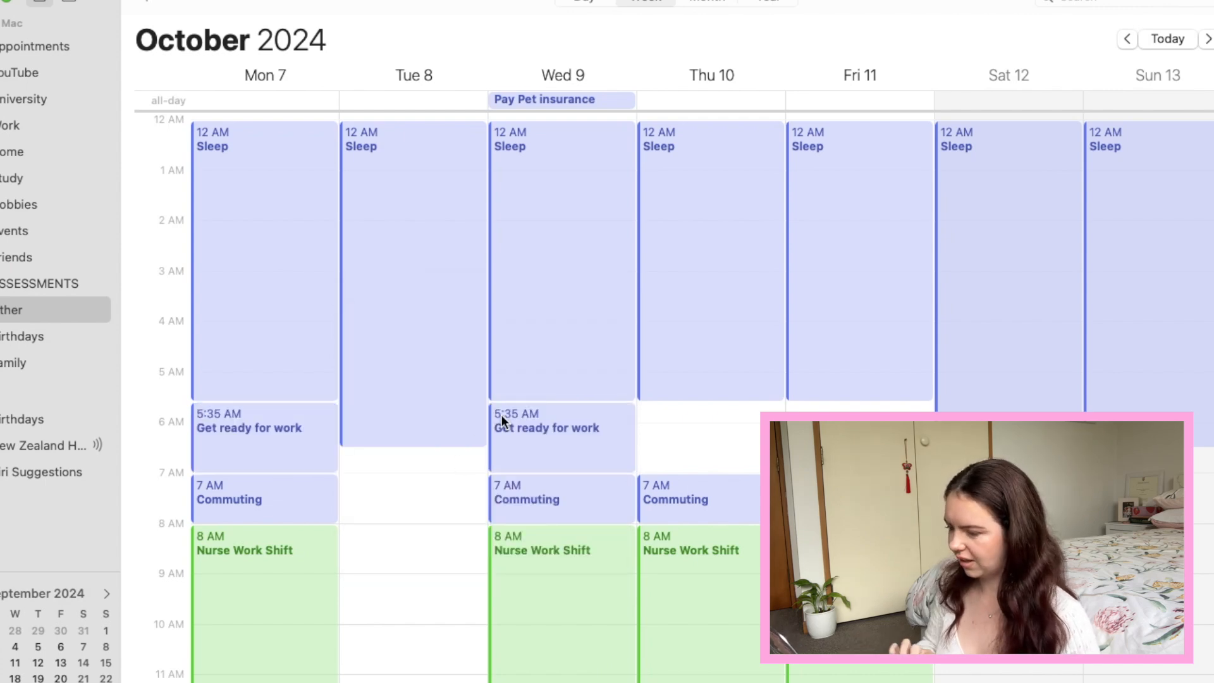
click(654, 419)
key(super+v)
click(813, 425)
key(super+v)
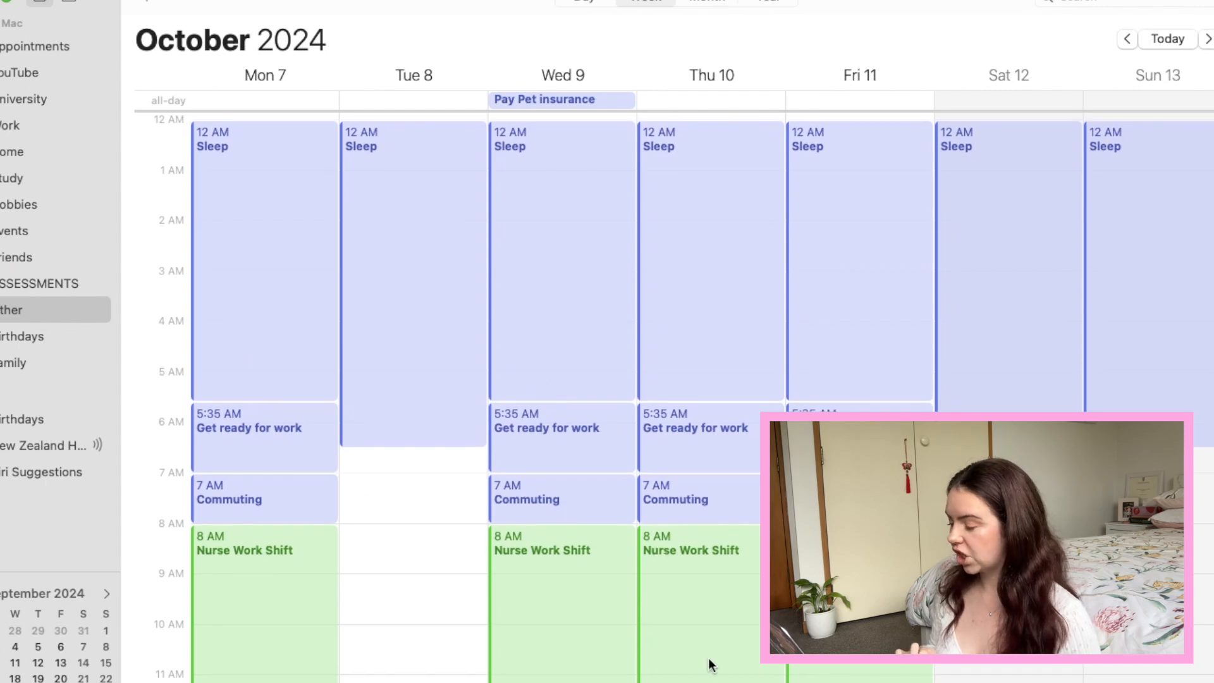
Create a Nighttime routine event at 9:30 PM on Monday 7, directly before the Sleep block.
scroll(711, 664, down, 5)
scroll(711, 663, down, 8)
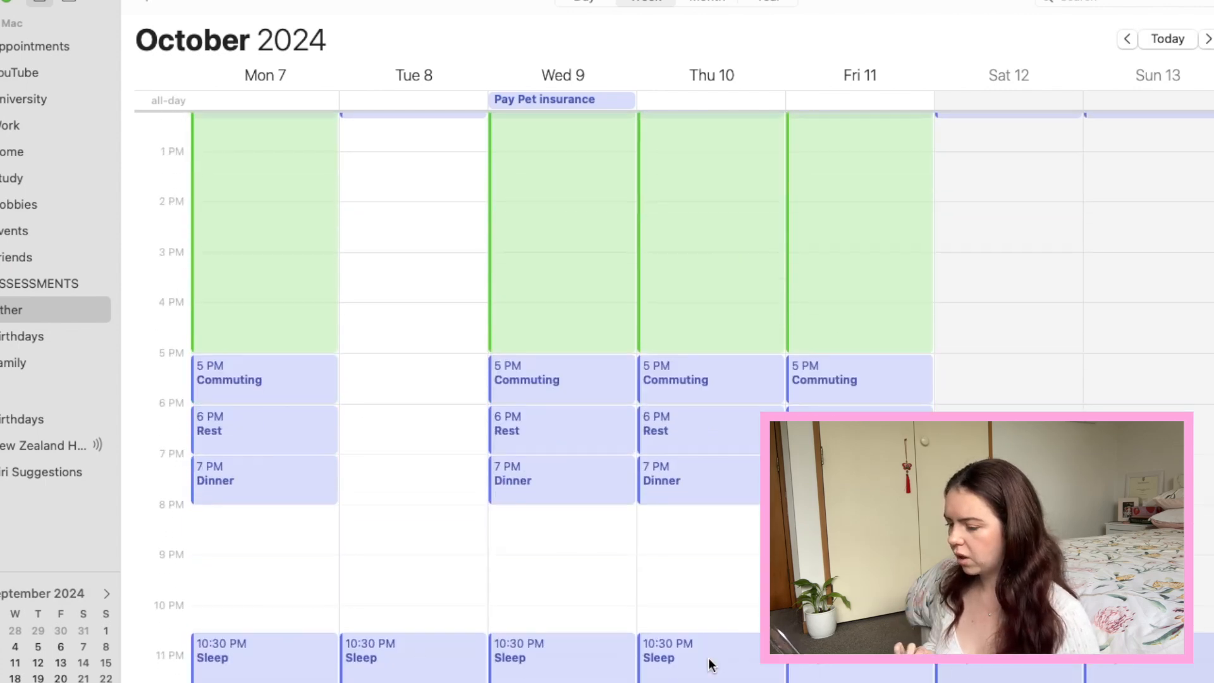
right_click(202, 597)
click(237, 602)
text(Nighttime )
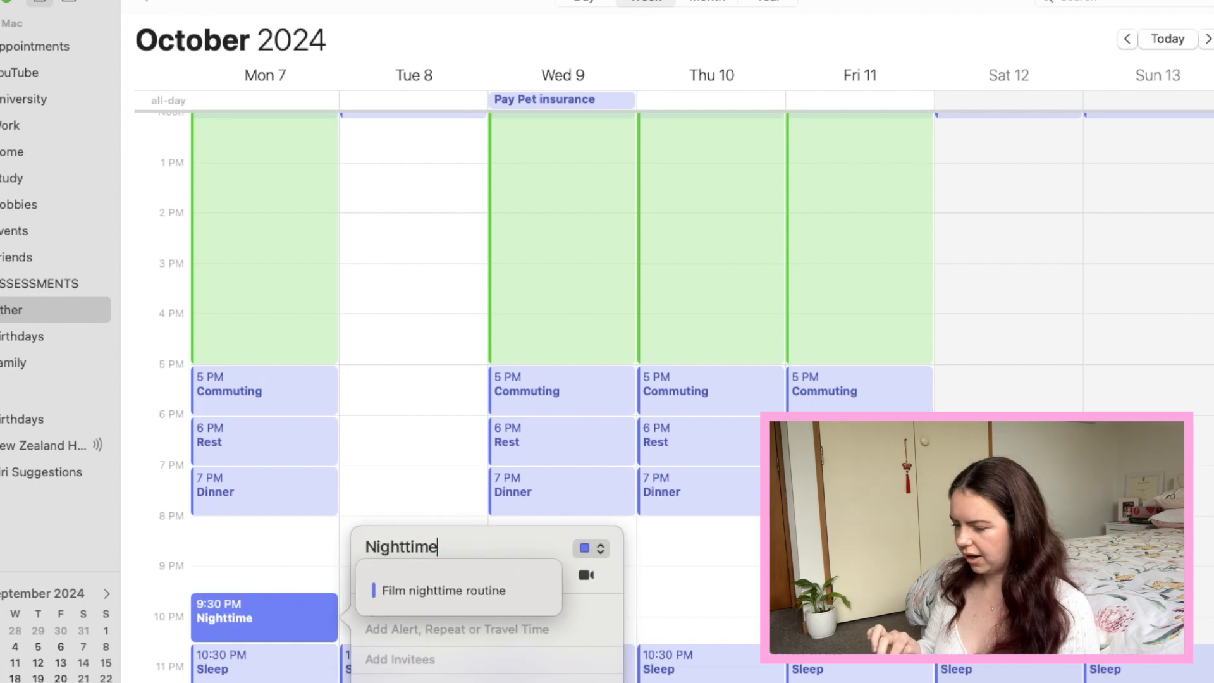
text(routine)
Copy Monday's Nighttime routine event to the 9:30 PM slot on every other day through Sunday 13.
right_click(282, 616)
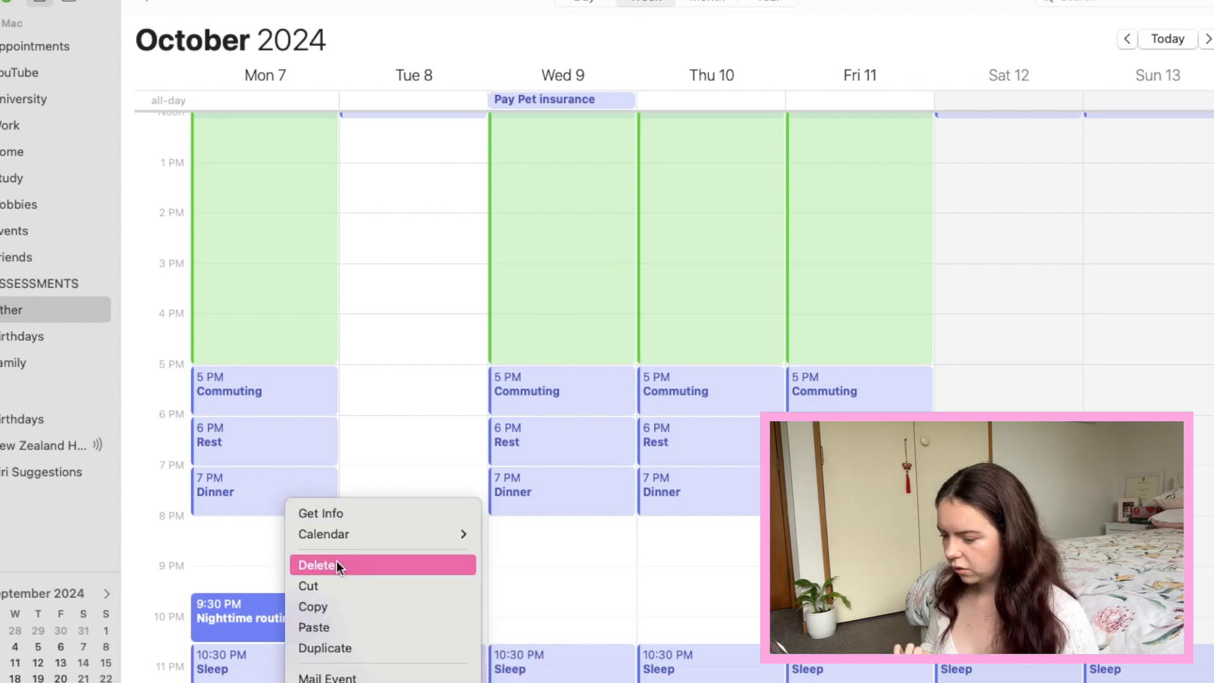
click(223, 609)
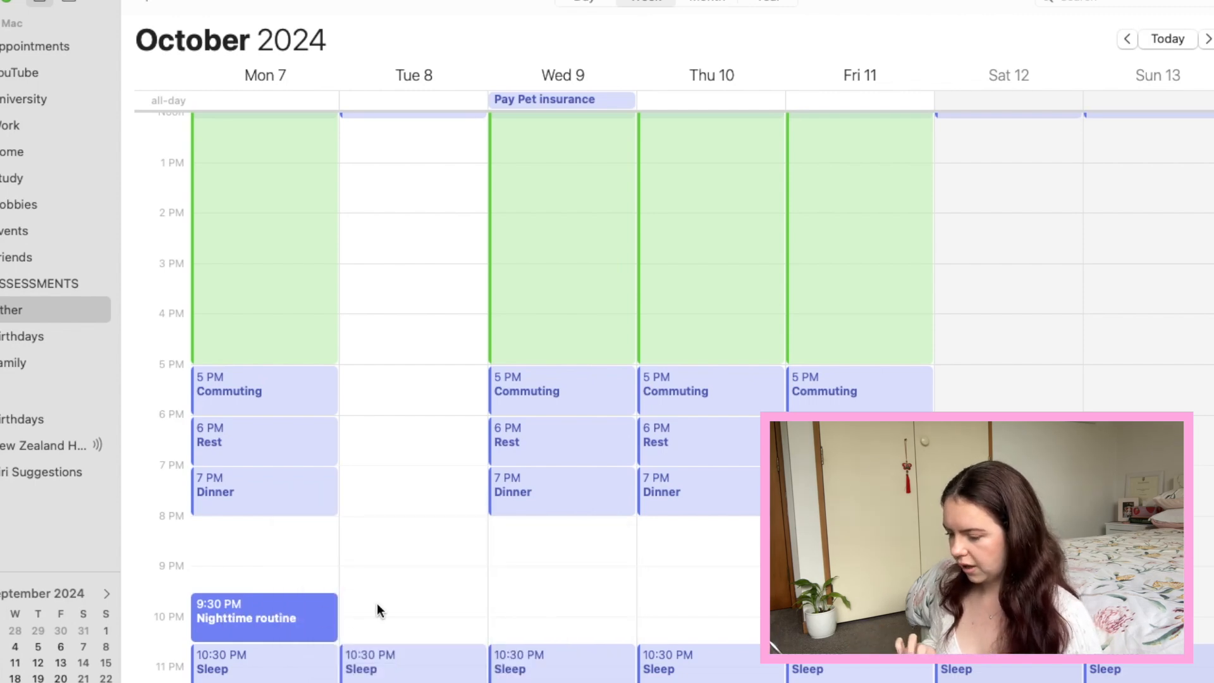
click(351, 605)
key(super+v)
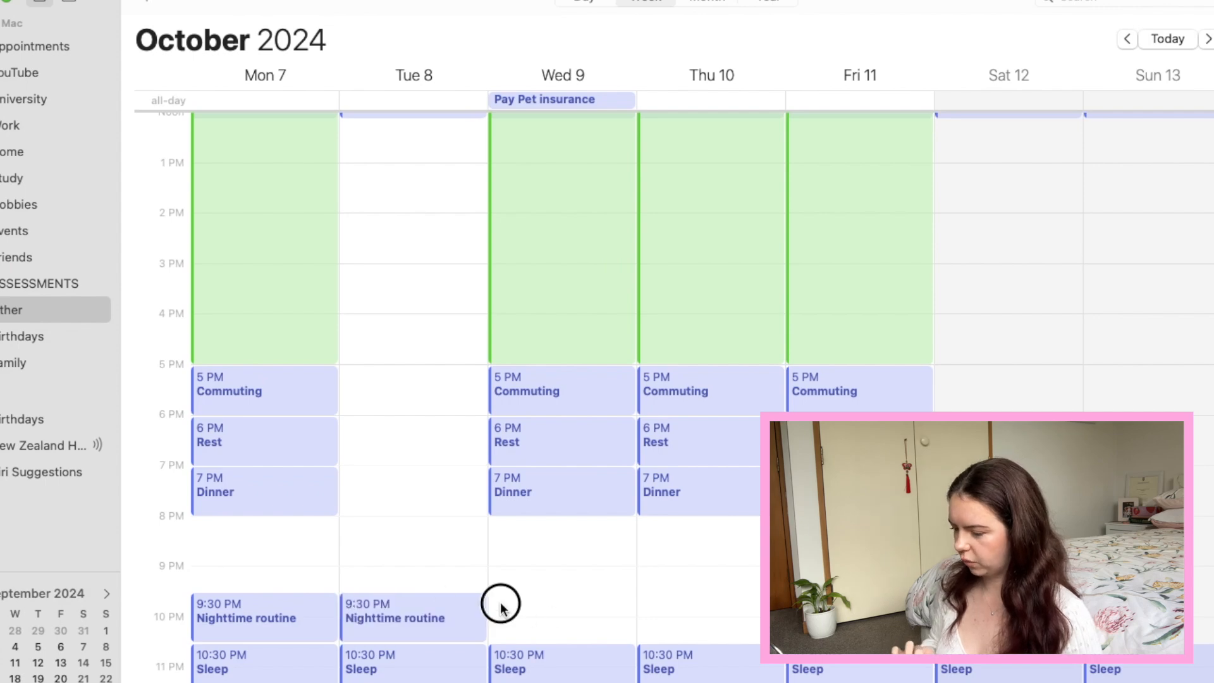
key(super+v)
Add a Cook dinner event from 5:30 PM to 7 PM and a Dinner event at 7 PM on Sunday 13.
scroll(662, 605, up, 5)
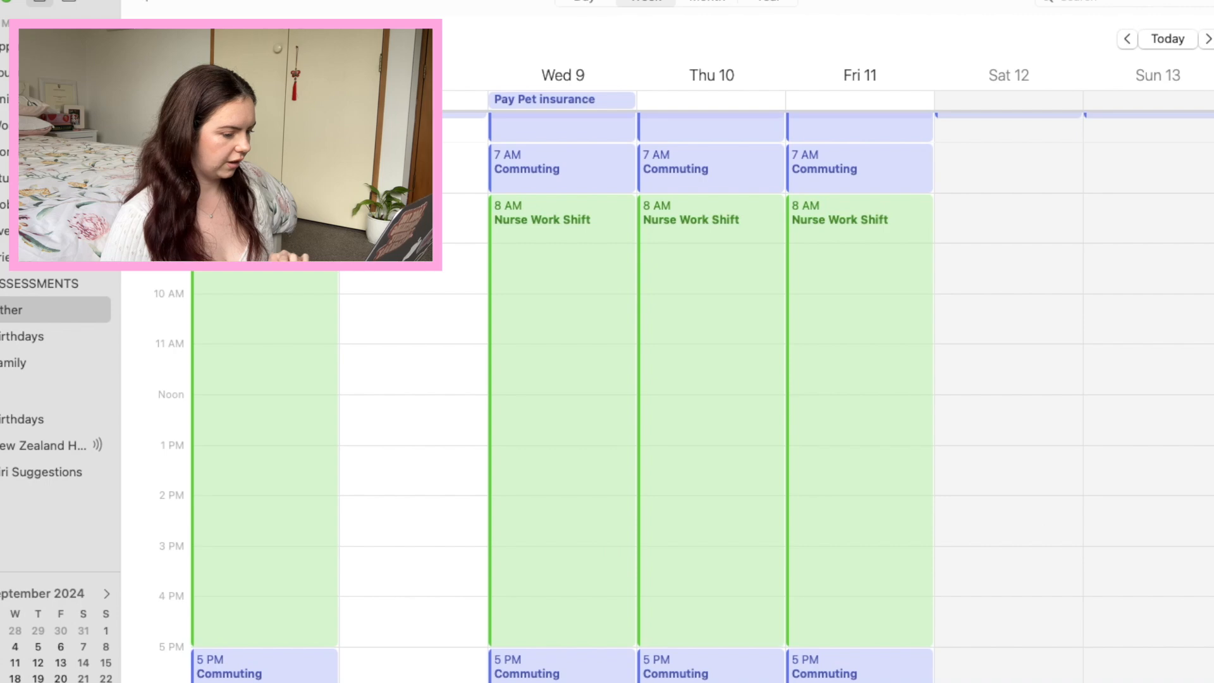
scroll(459, 436, down, 5)
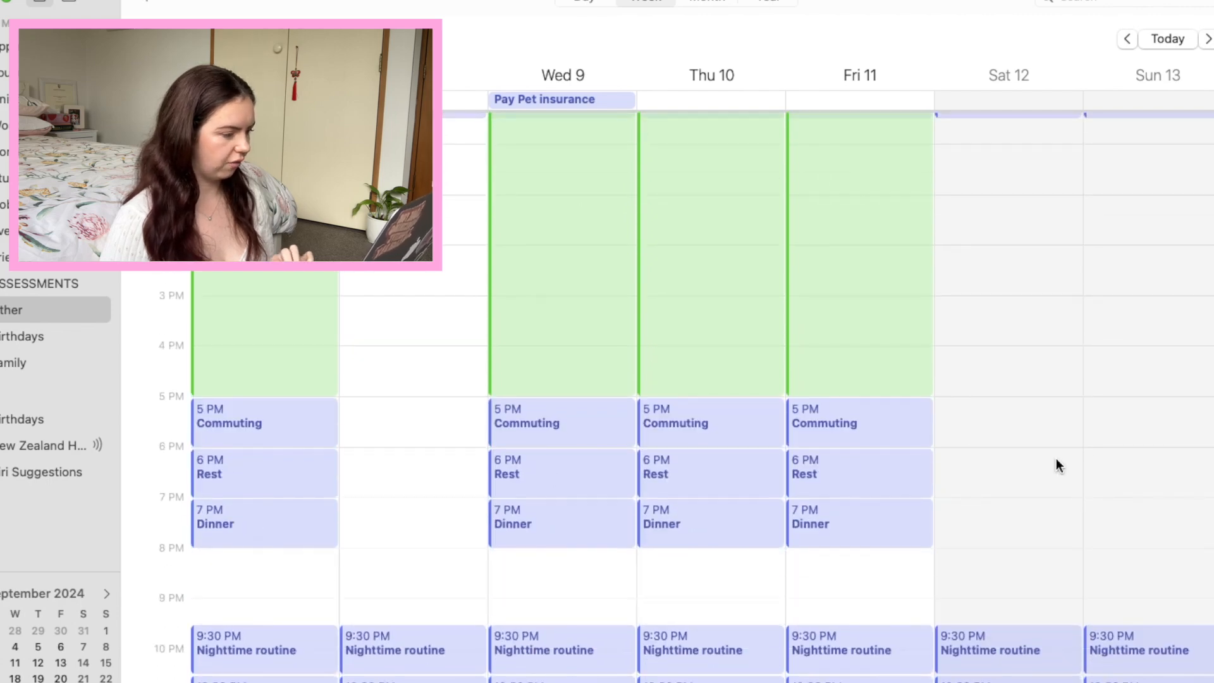
right_click(1087, 404)
click(1086, 421)
right_click(1107, 437)
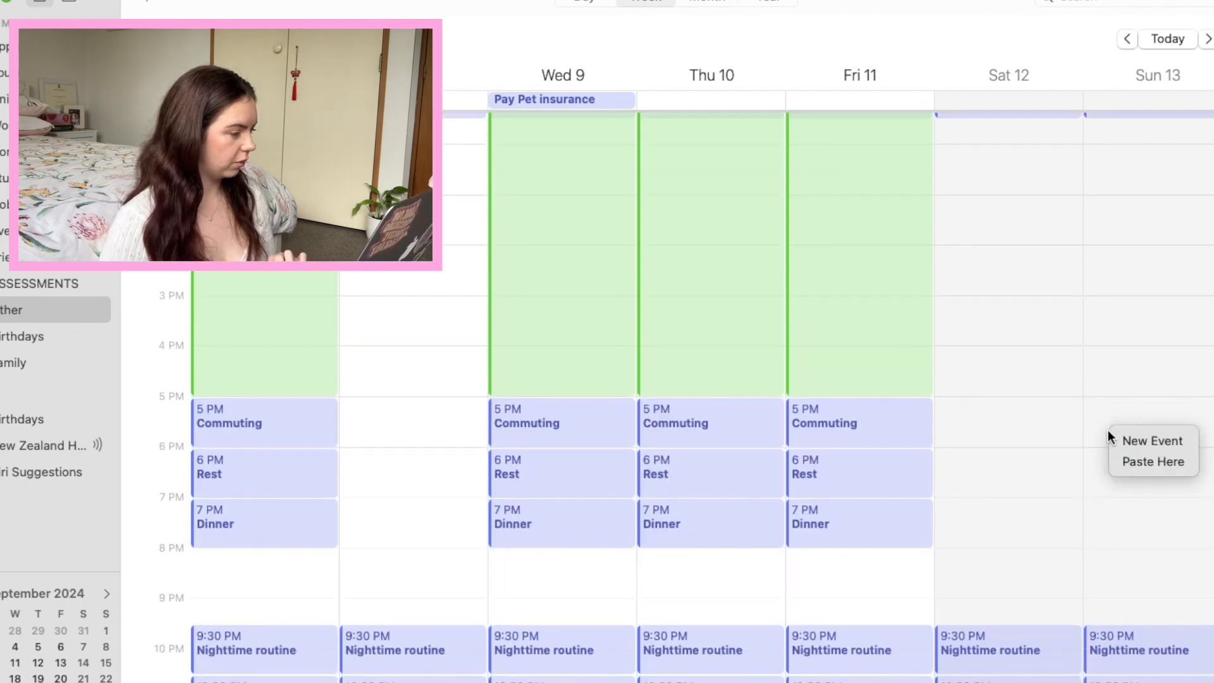
click(1123, 439)
scroll(504, 551, up, 5)
scroll(504, 549, down, 5)
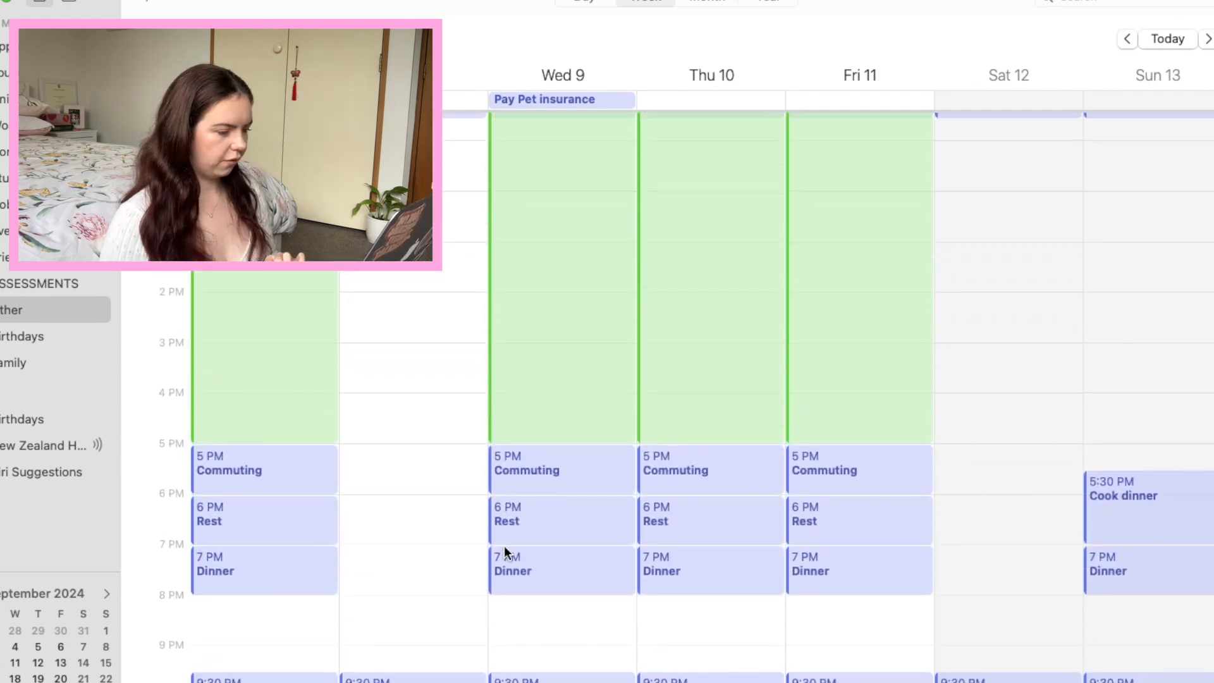
Create an Exercise event from 8:30 PM to 9 PM on Monday 7.
scroll(503, 549, up, 10)
scroll(504, 548, down, 10)
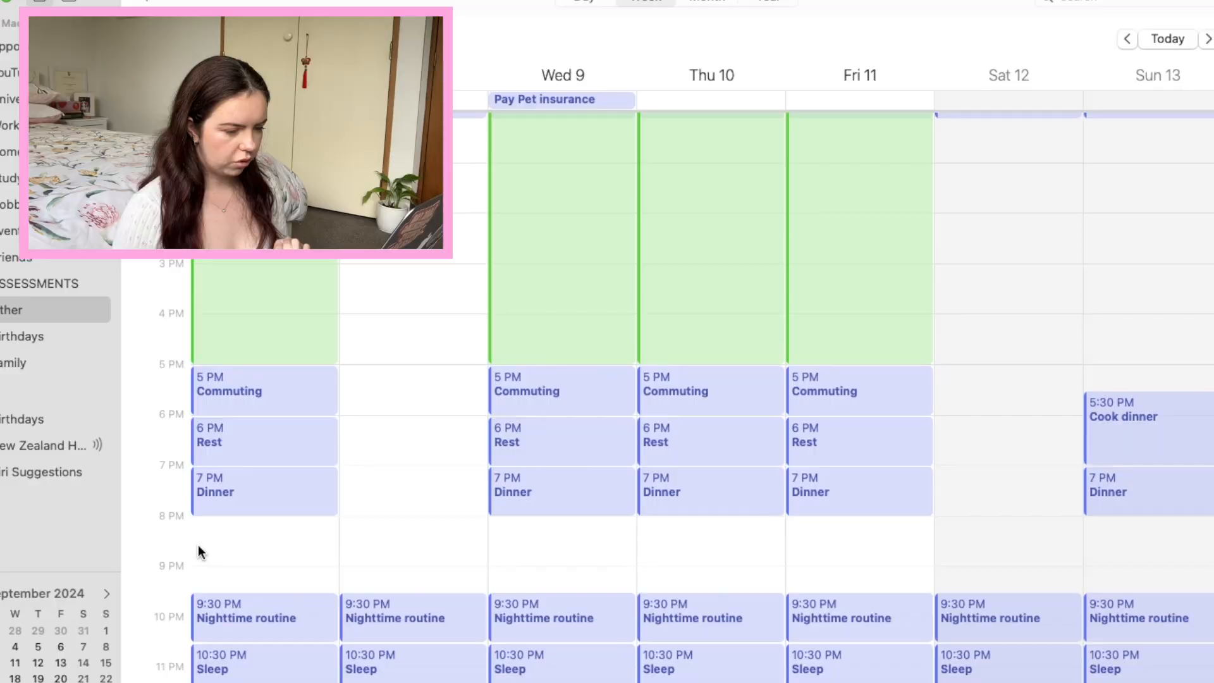
right_click(198, 544)
click(225, 551)
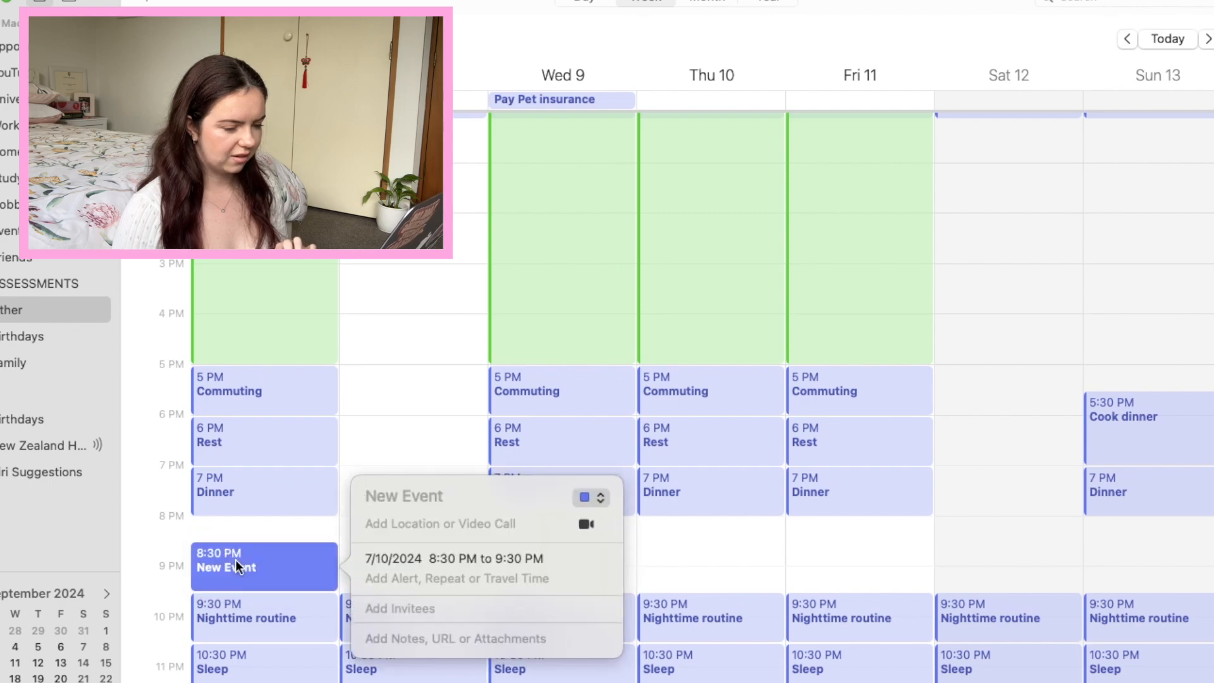
text(Exercise)
click(429, 450)
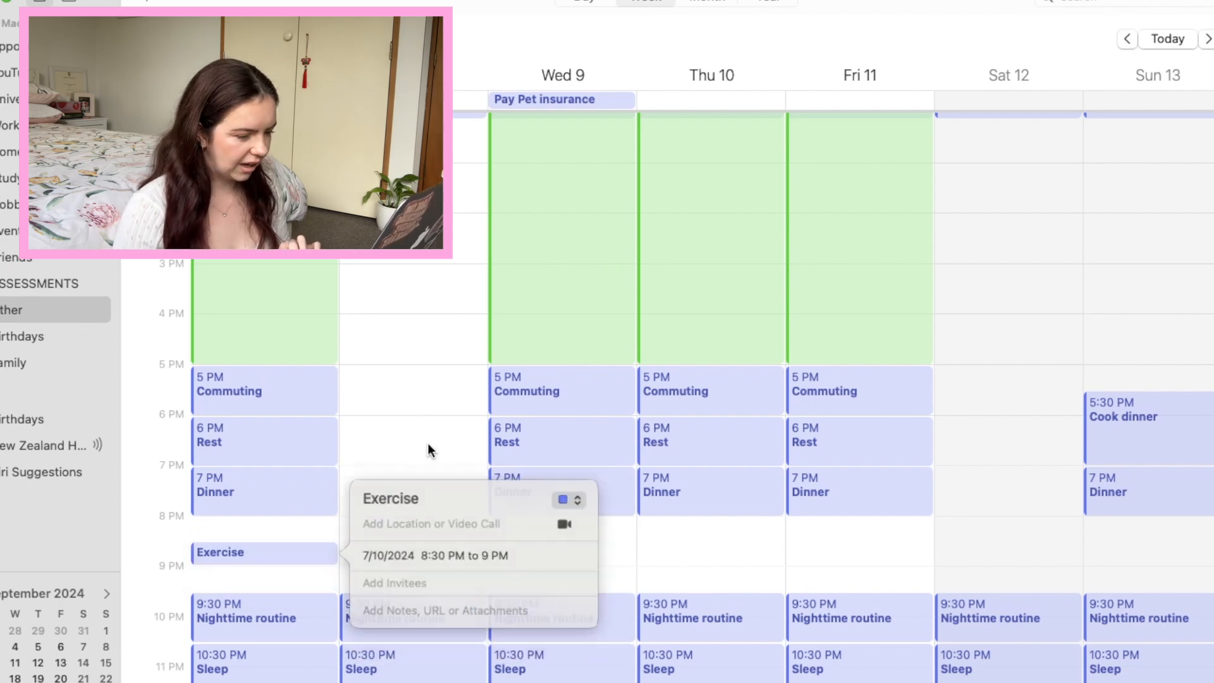
Copy the evening Exercise event to Wednesday through Friday, and add 9 AM Exercise events on Tuesday, Saturday and Sunday.
click(255, 557)
scroll(988, 342, up, 10)
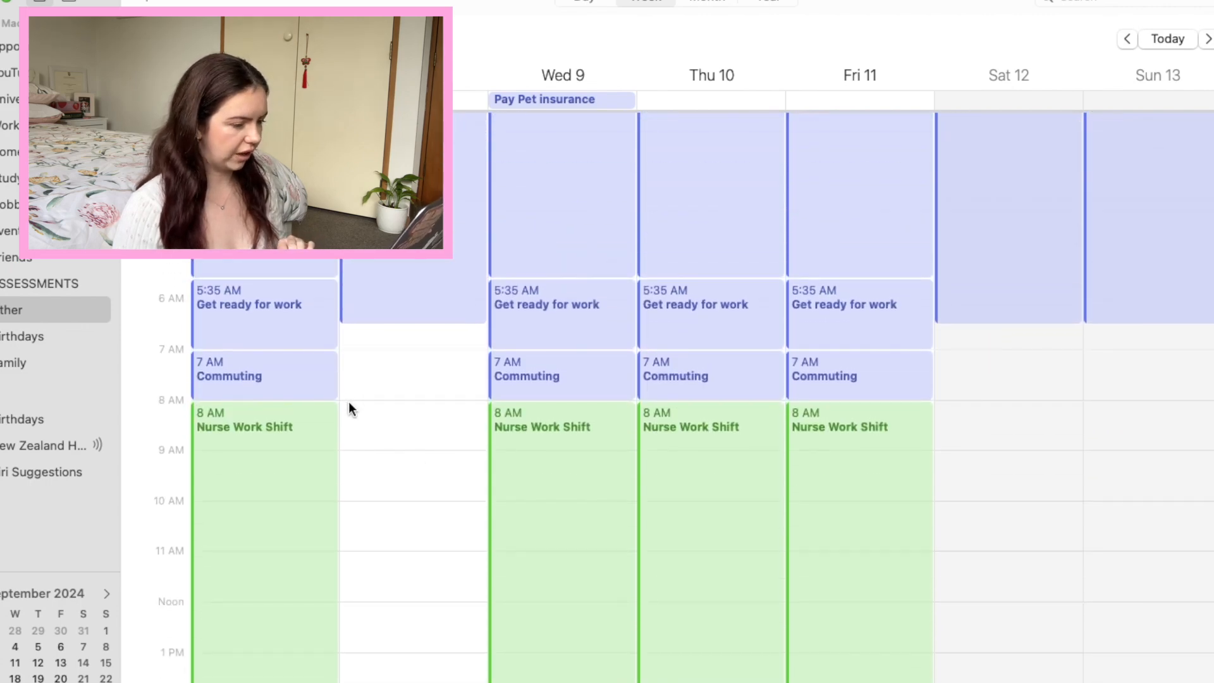
scroll(349, 404, down, 3)
Create a Breakfast event from 8 AM to 9 AM on Saturday 12 and copy it to Tuesday and Sunday.
double_click(980, 347)
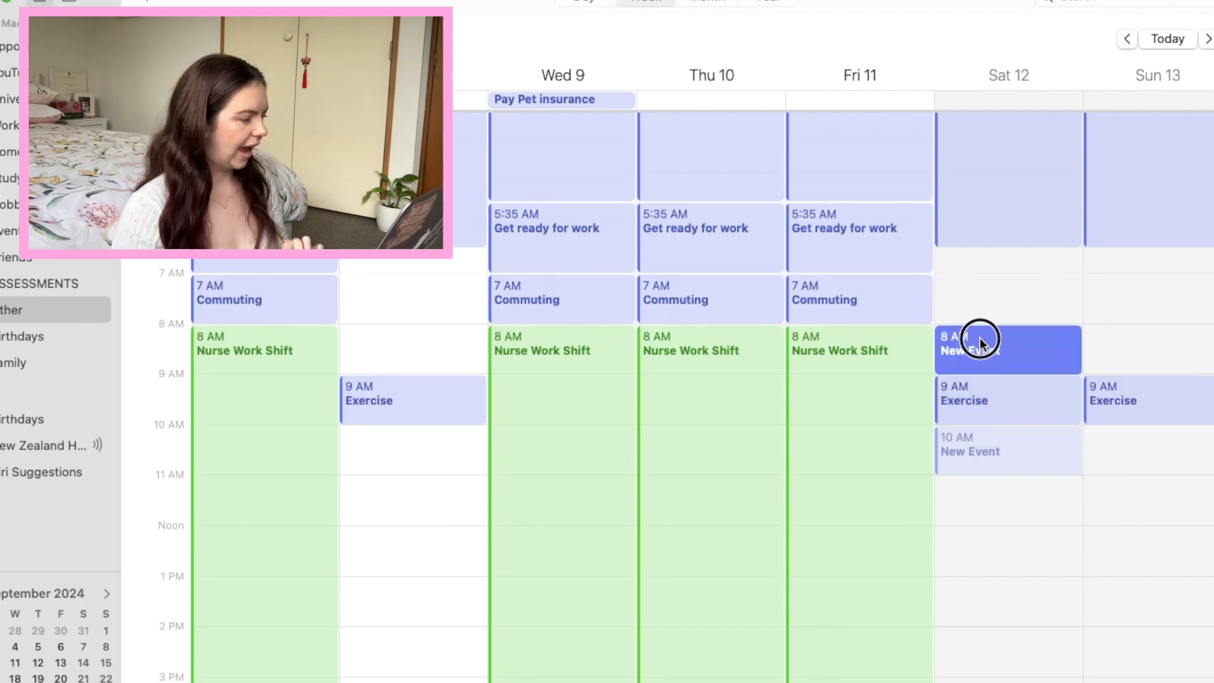
double_click(980, 347)
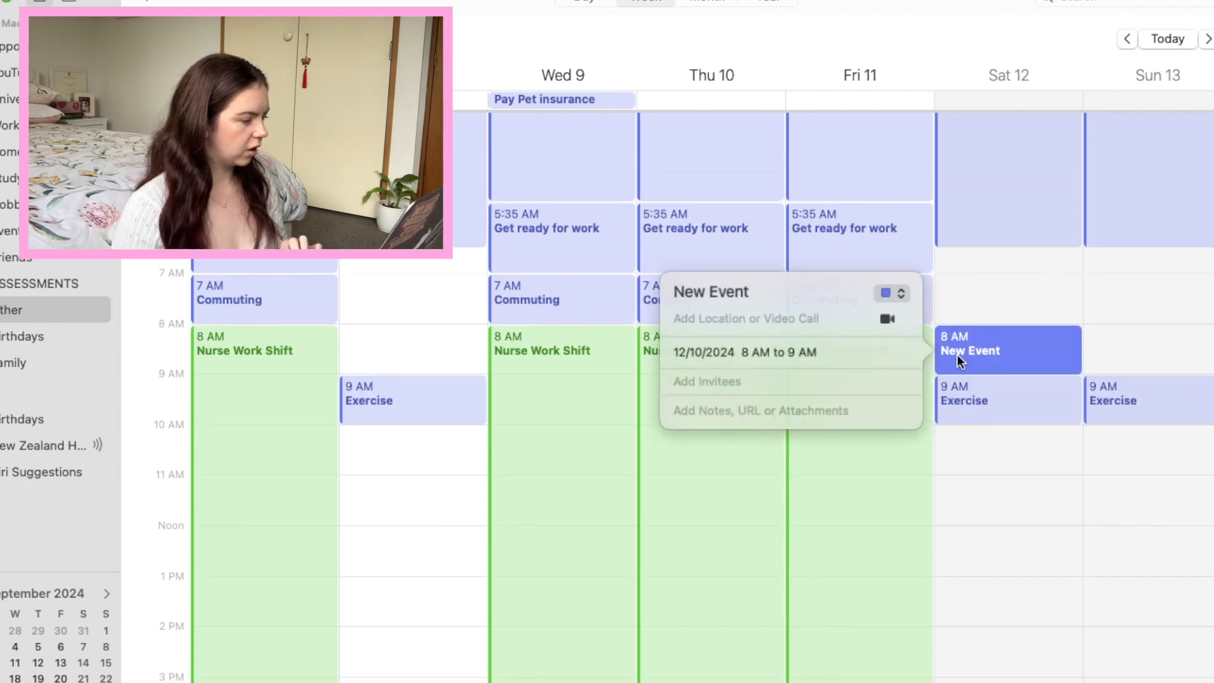
triple_click(731, 291)
text(Break)
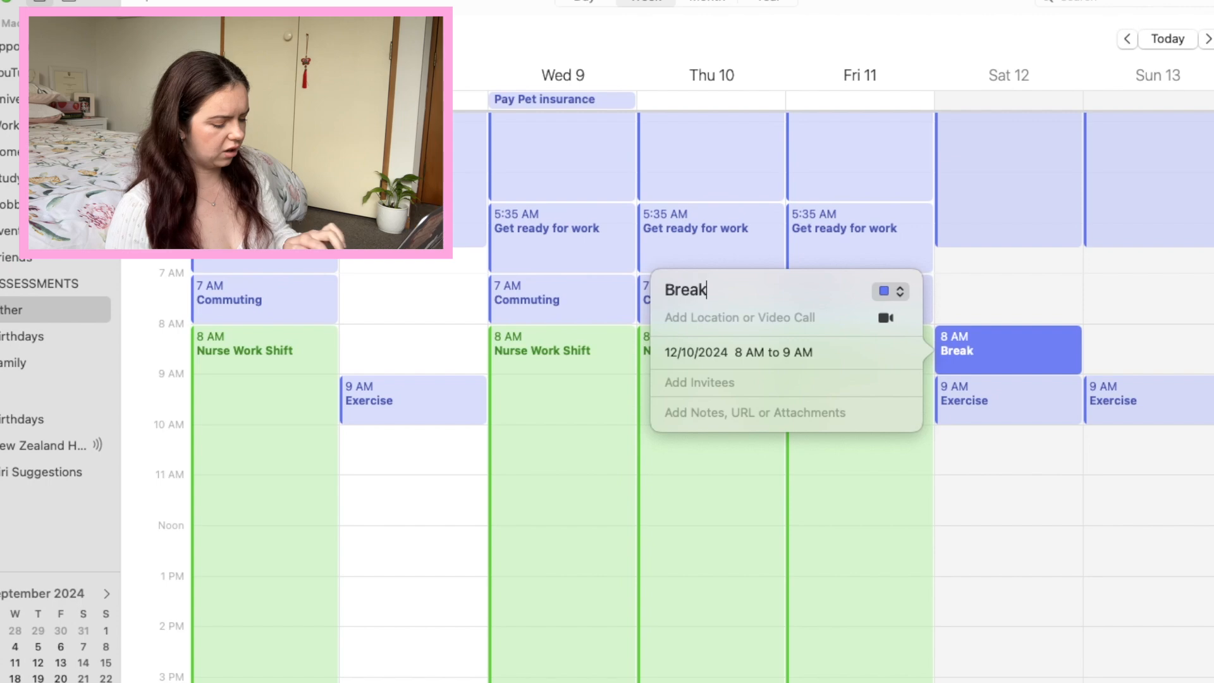
text(fast)
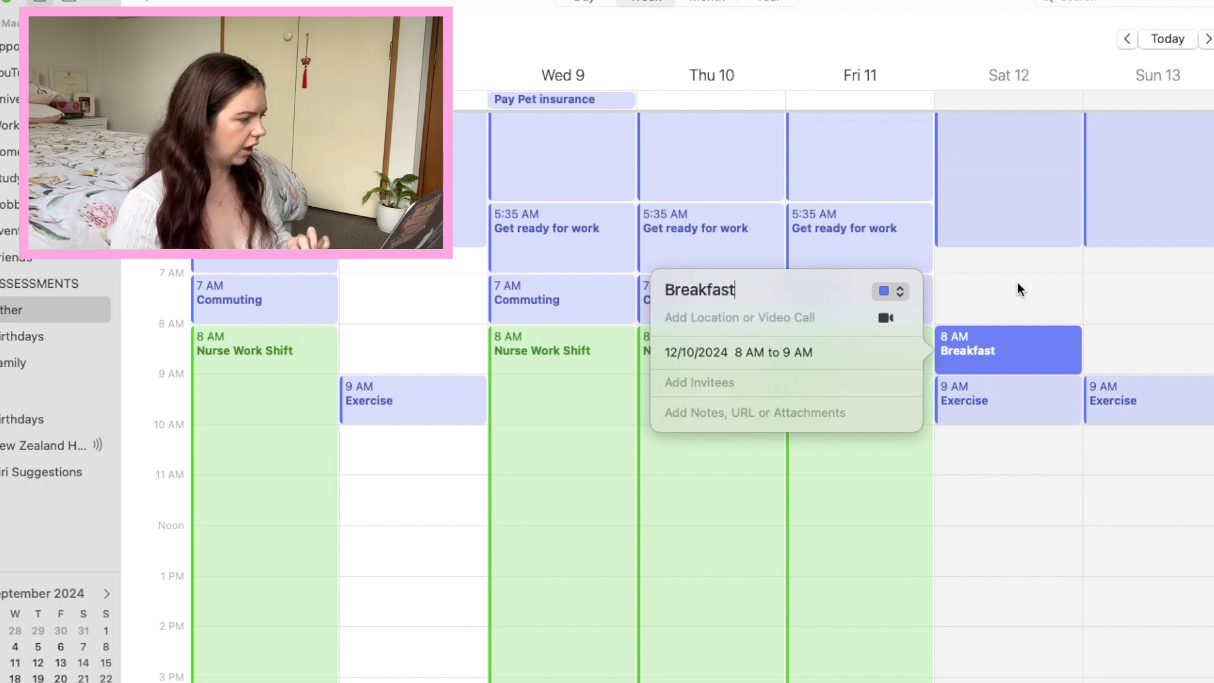
key(Return)
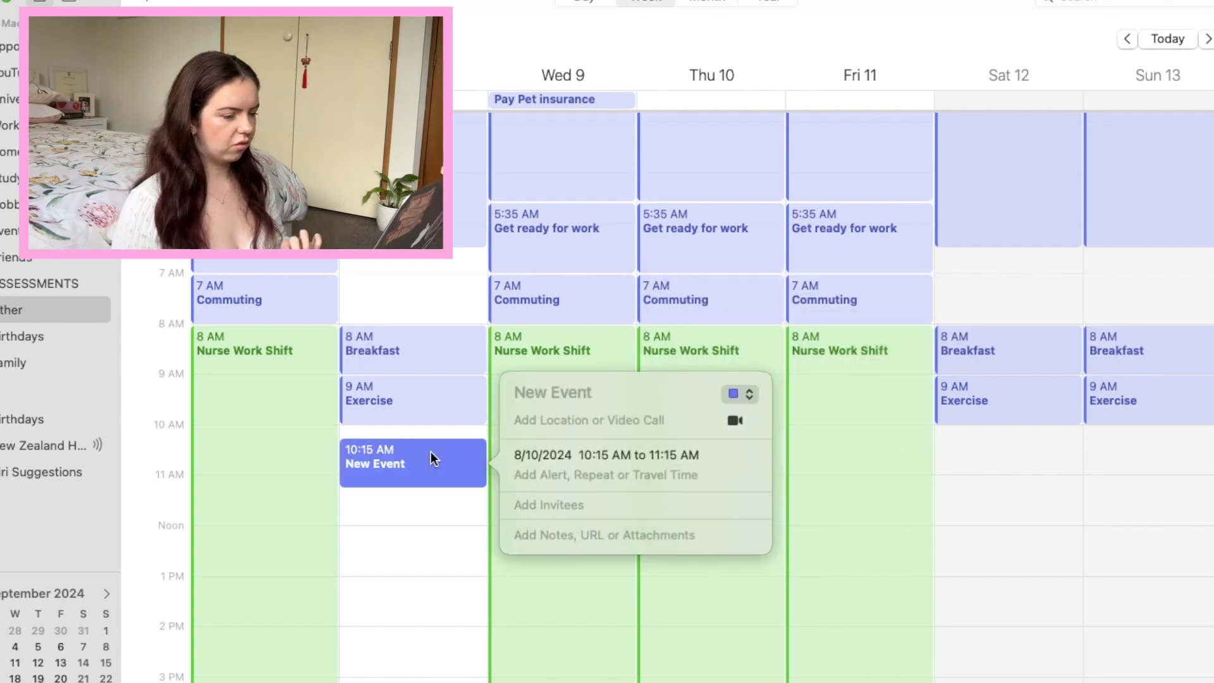
Add a Get ready for day event from 10 AM to 11 AM on Tuesday, Saturday and Sunday.
text(Get )
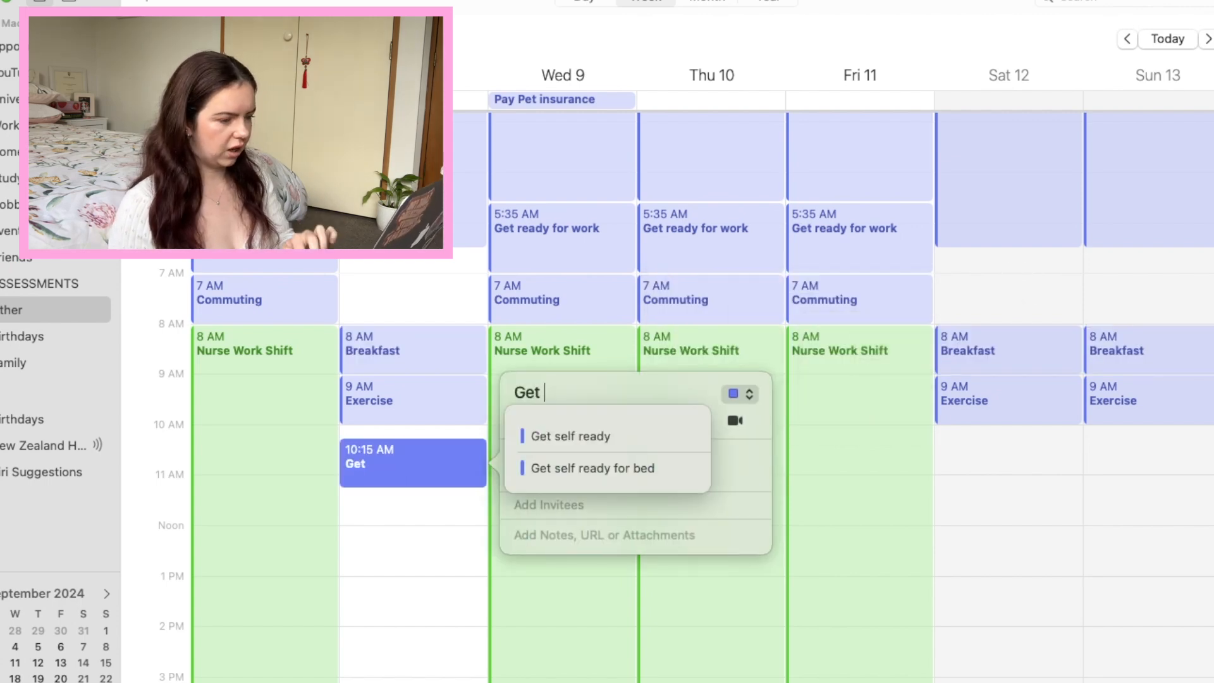
text(re)
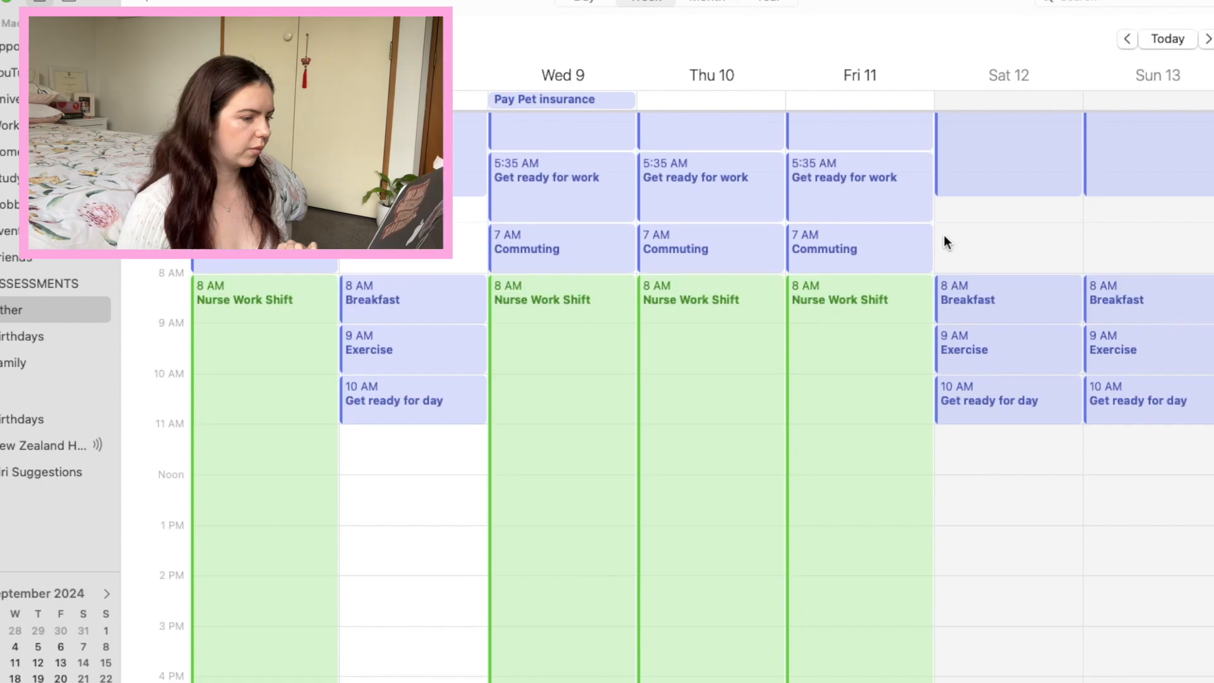
Create an Edit video event at 7 AM on Saturday 12 in the YouTube calendar and copy it to Sunday 13.
right_click(947, 240)
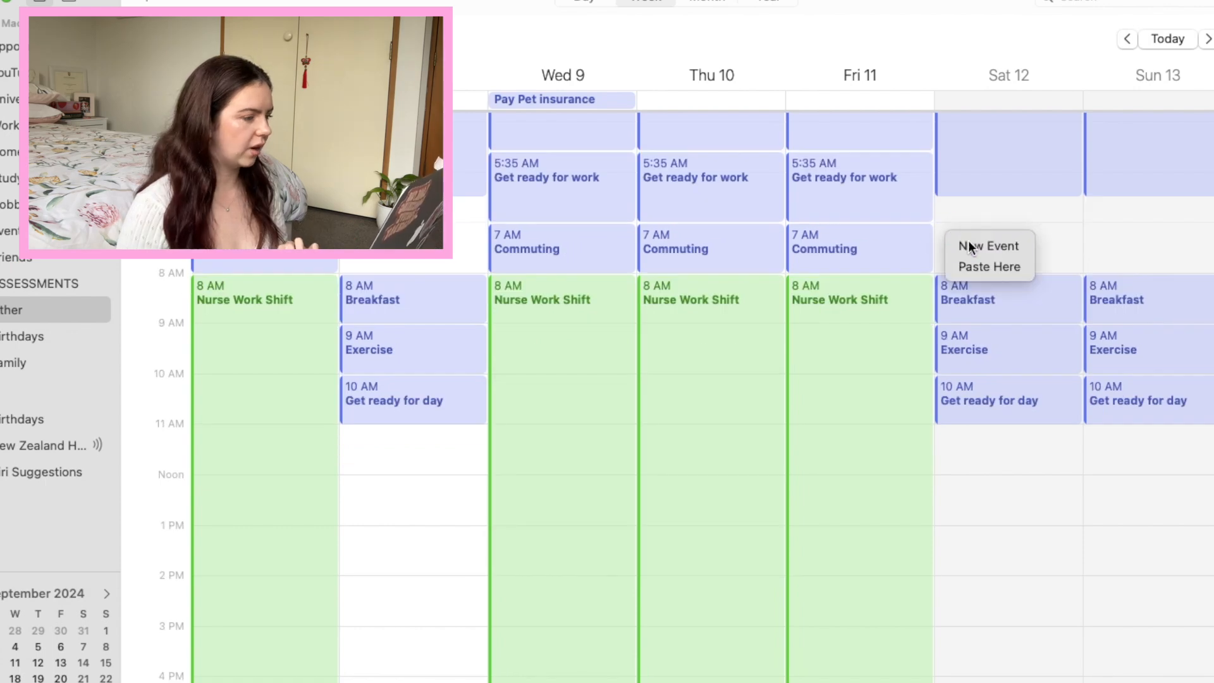
click(971, 246)
drag(976, 247, 982, 237)
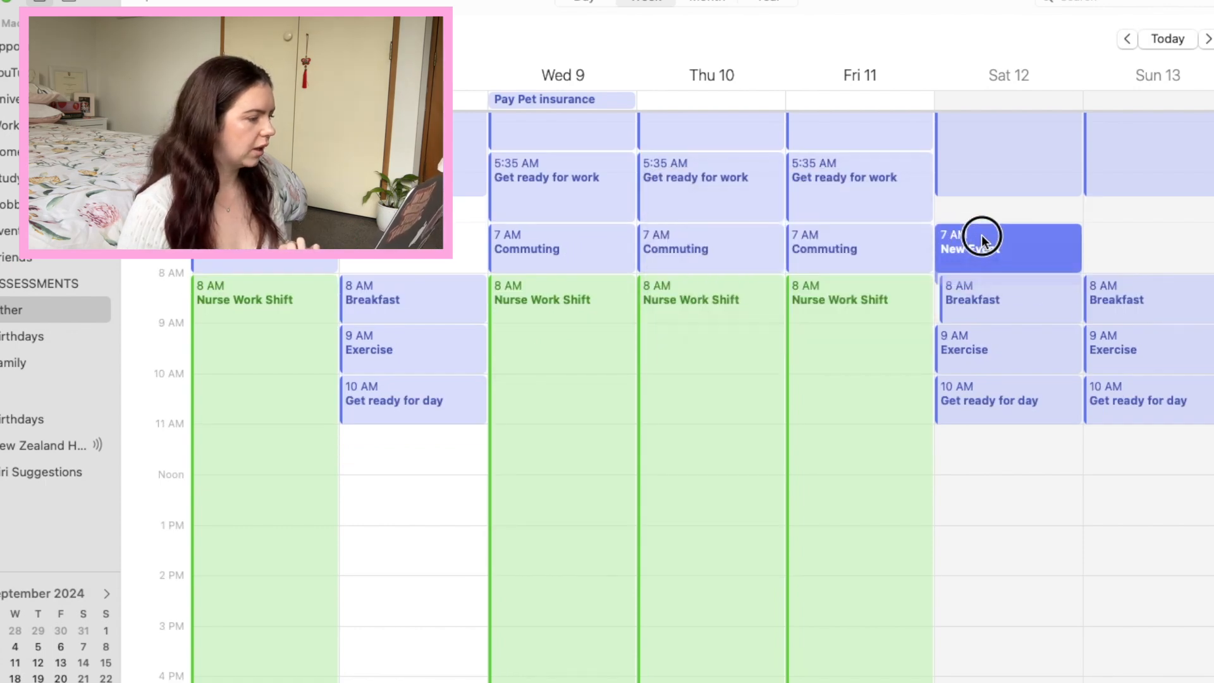
right_click(981, 235)
mouse_move(1030, 268)
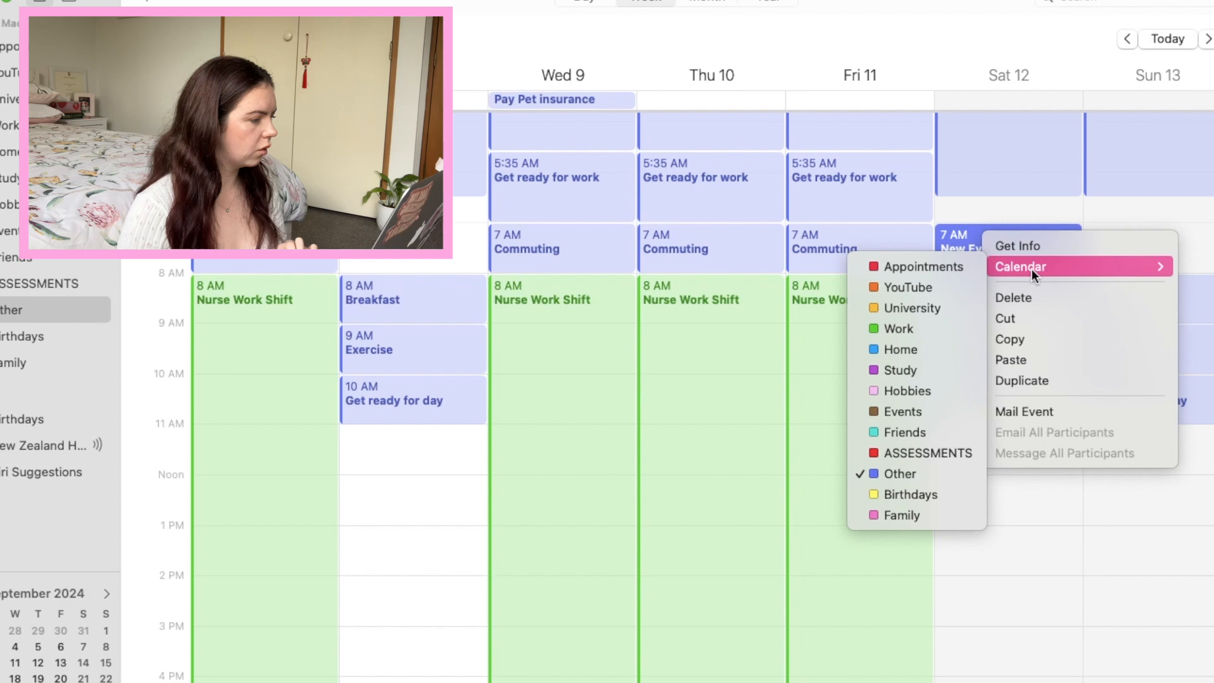
click(926, 290)
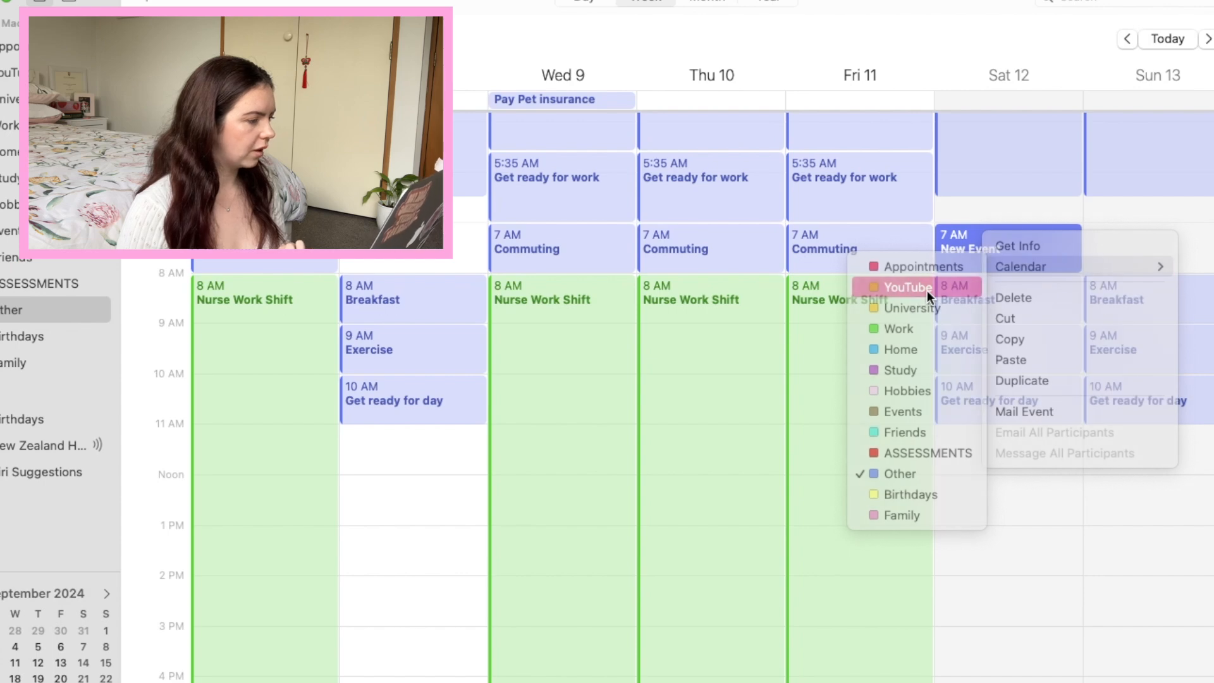
double_click(969, 247)
triple_click(699, 185)
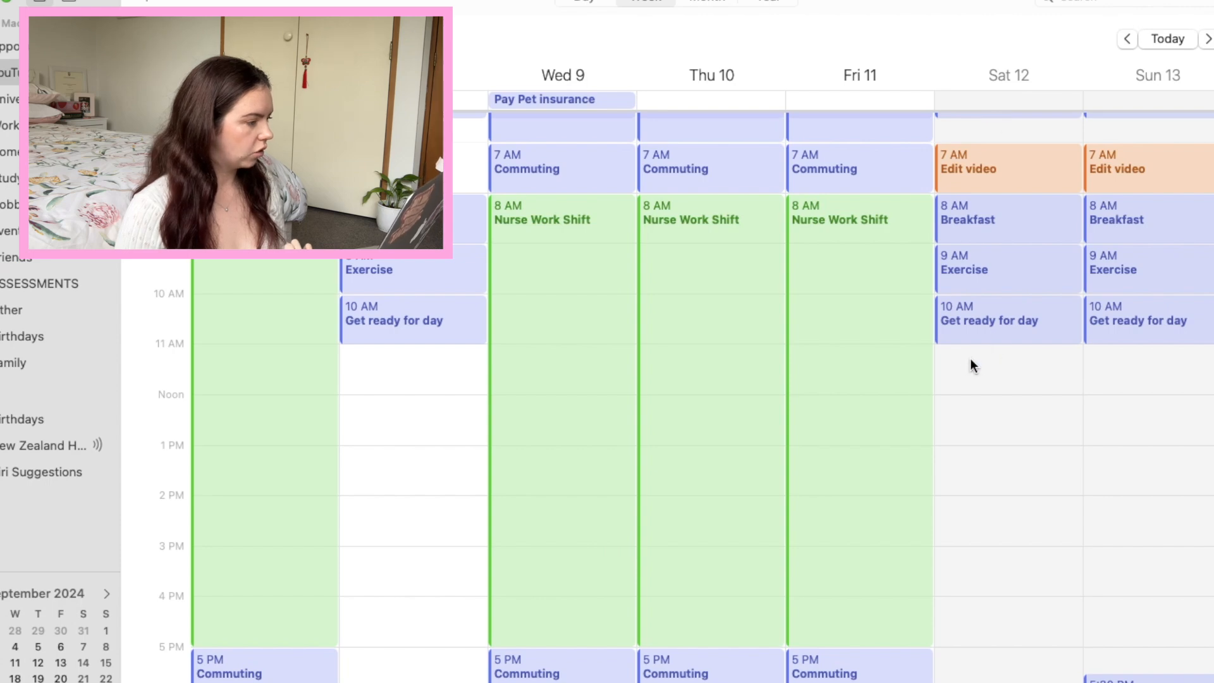
Create a Film videos event from 12 PM to 3 PM on Saturday 12 and copy it to Sunday 13.
right_click(947, 401)
click(989, 433)
drag(994, 443, 995, 545)
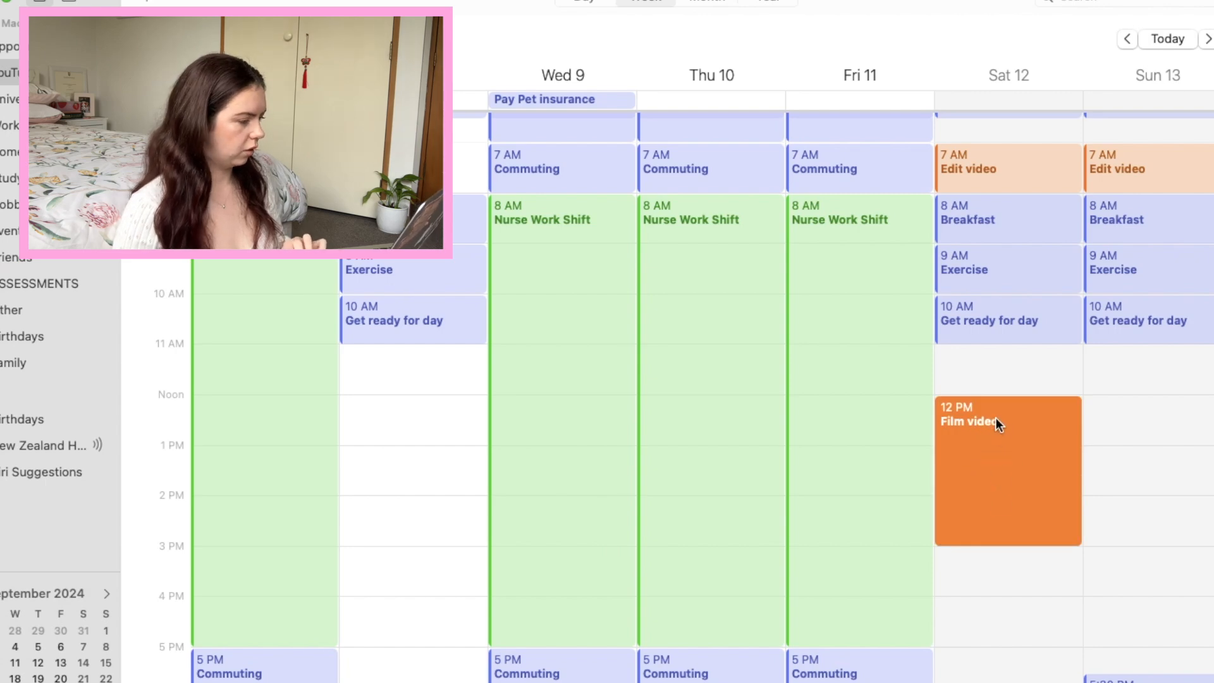
double_click(1004, 428)
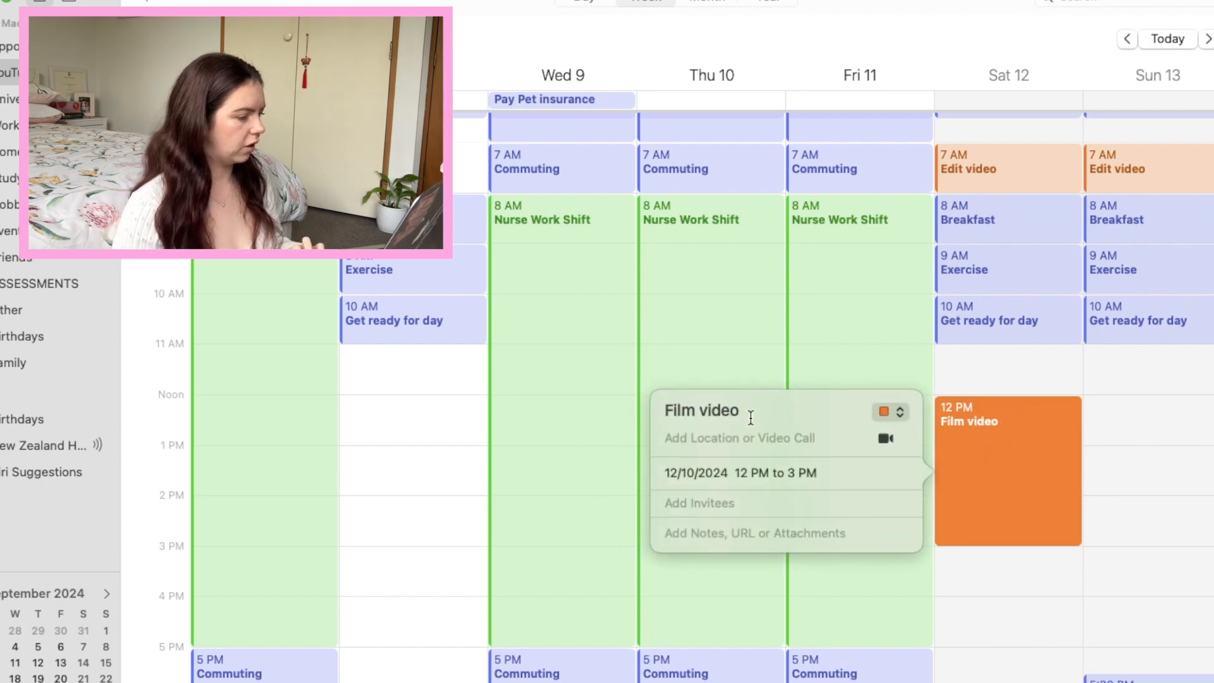
text(s)
Copy the 7 AM Edit video event to the 11 AM slot on both Saturday 12 and Sunday 13.
click(957, 209)
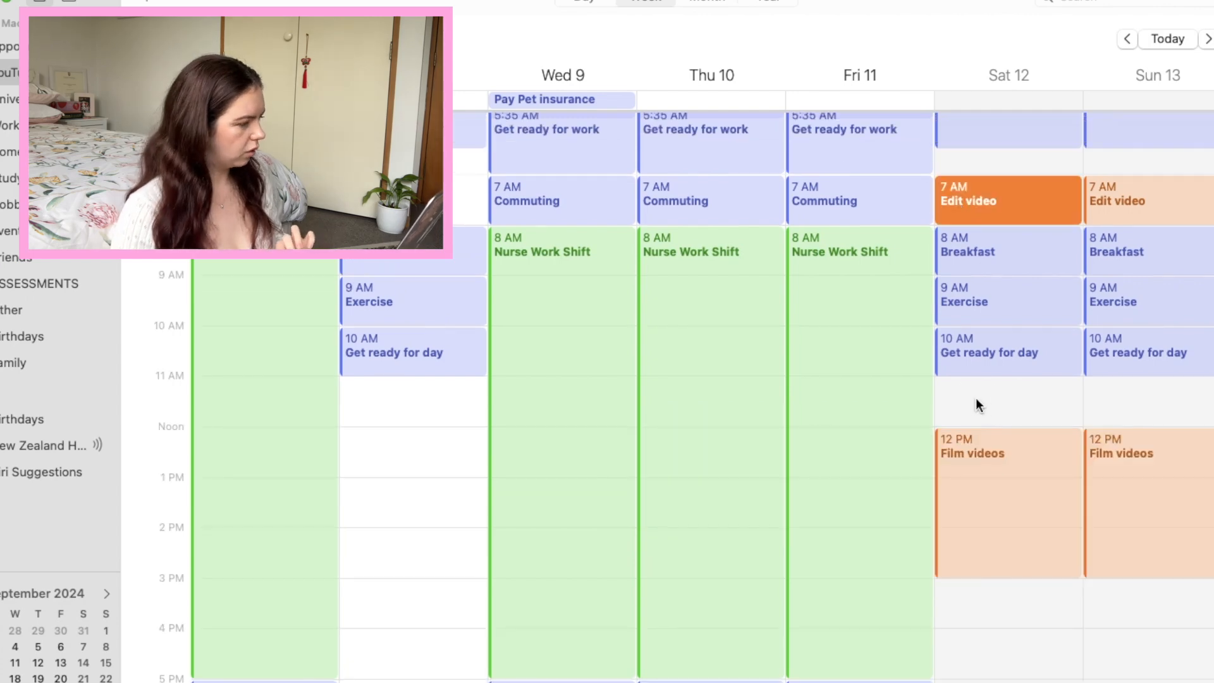
click(979, 404)
key(super+v)
drag(1040, 206, 992, 387)
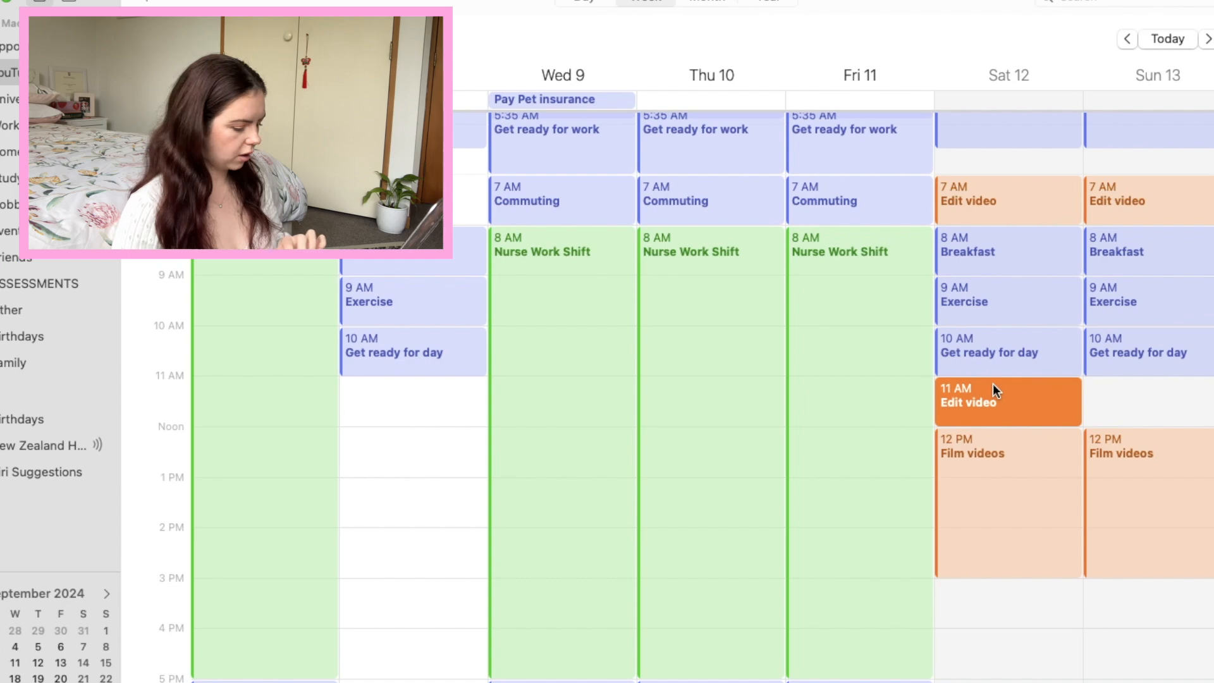
click(1125, 391)
key(super+v)
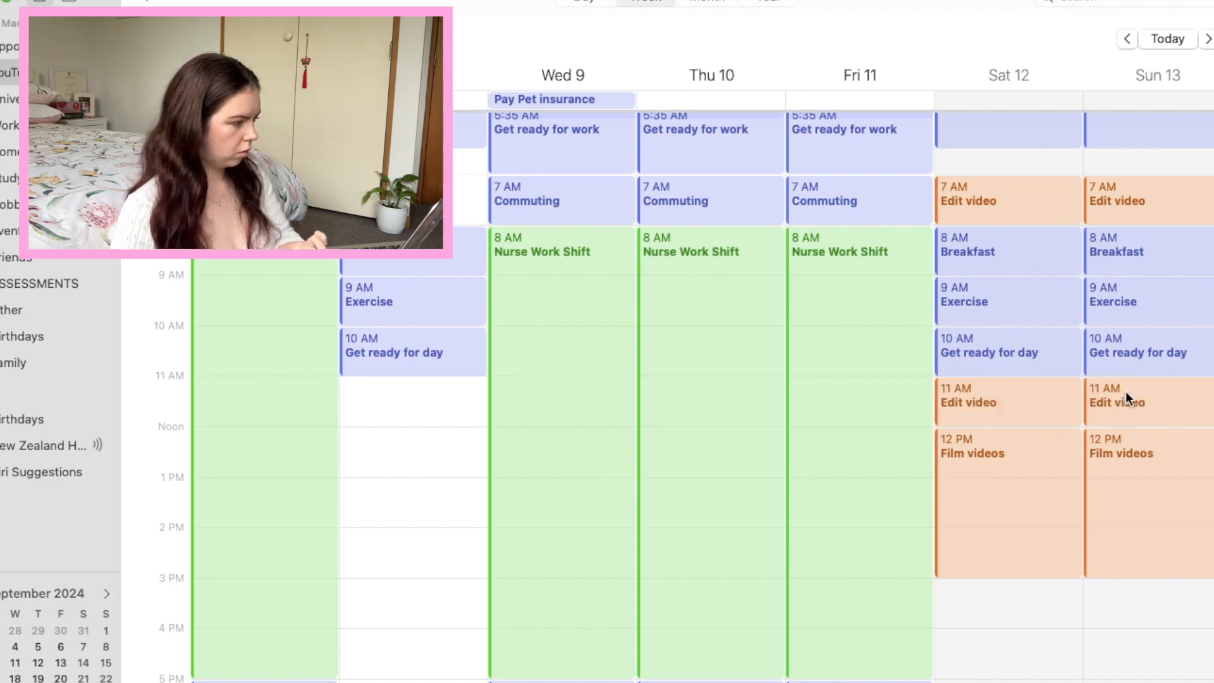
Add a Rest event from 3 PM to 4 PM in the Other calendar on Saturday 12 and Sunday 13.
scroll(962, 378, down, 5)
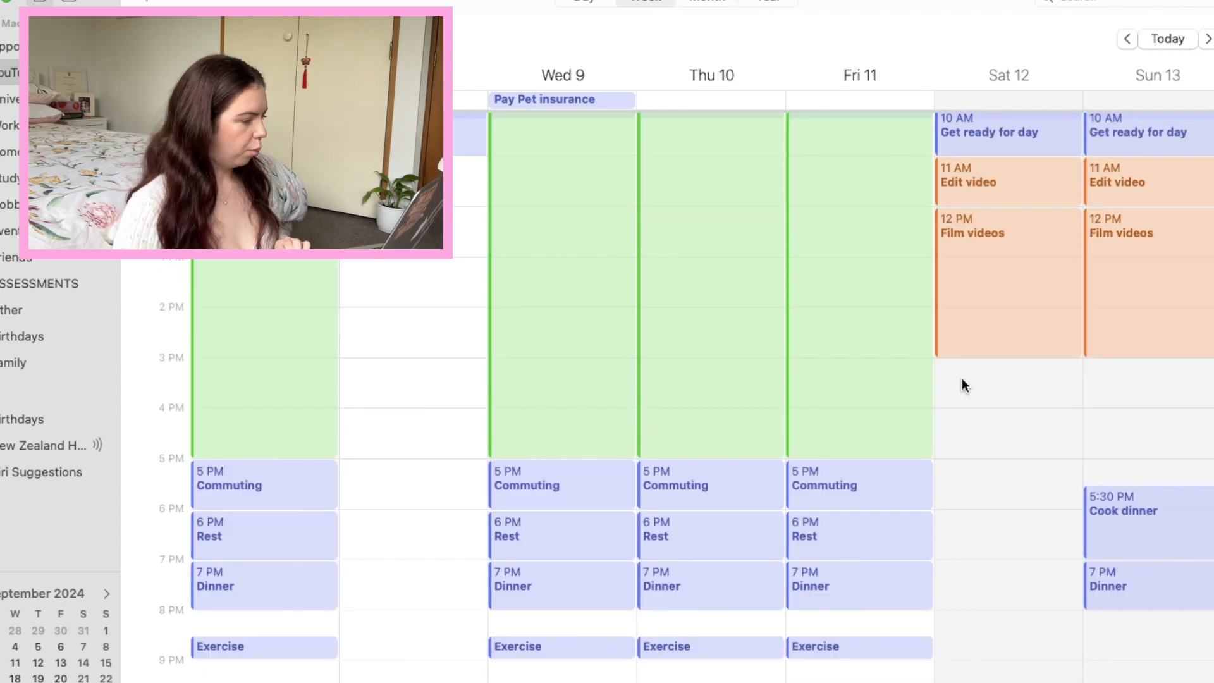
right_click(962, 378)
click(836, 530)
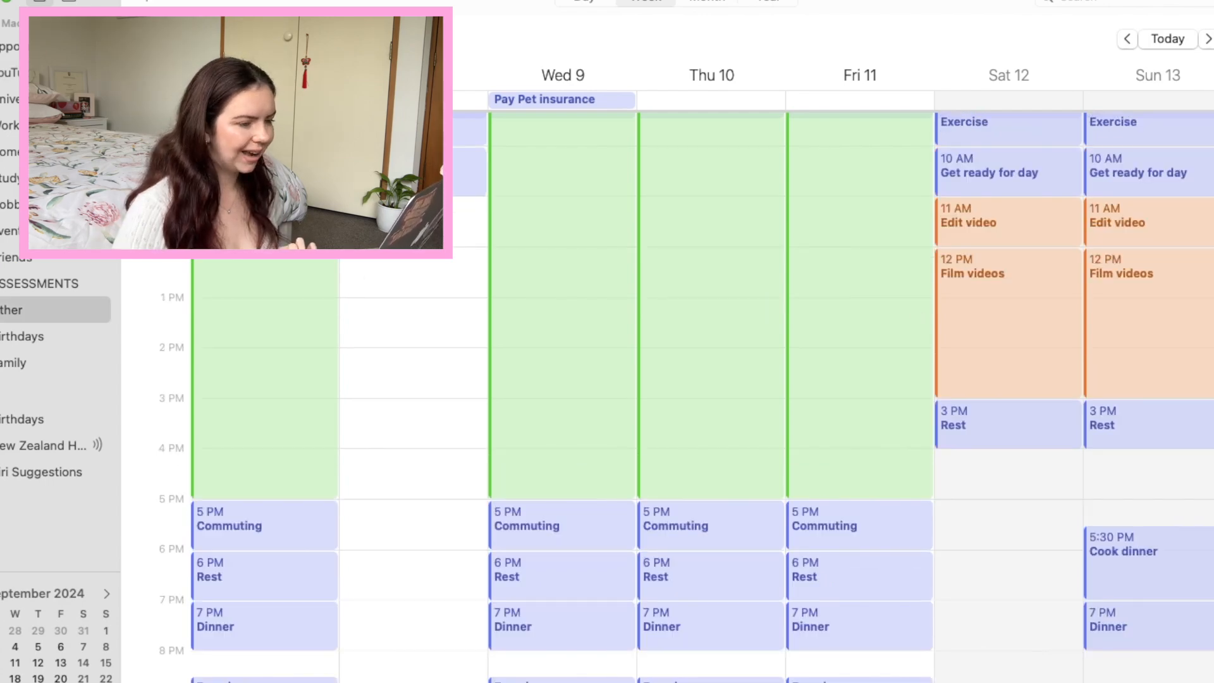
Create a Plan videos/YouTube Admin event from 11 AM to 12:30 PM on Tuesday 8 in the YouTube calendar.
scroll(352, 274, up, 3)
right_click(352, 276)
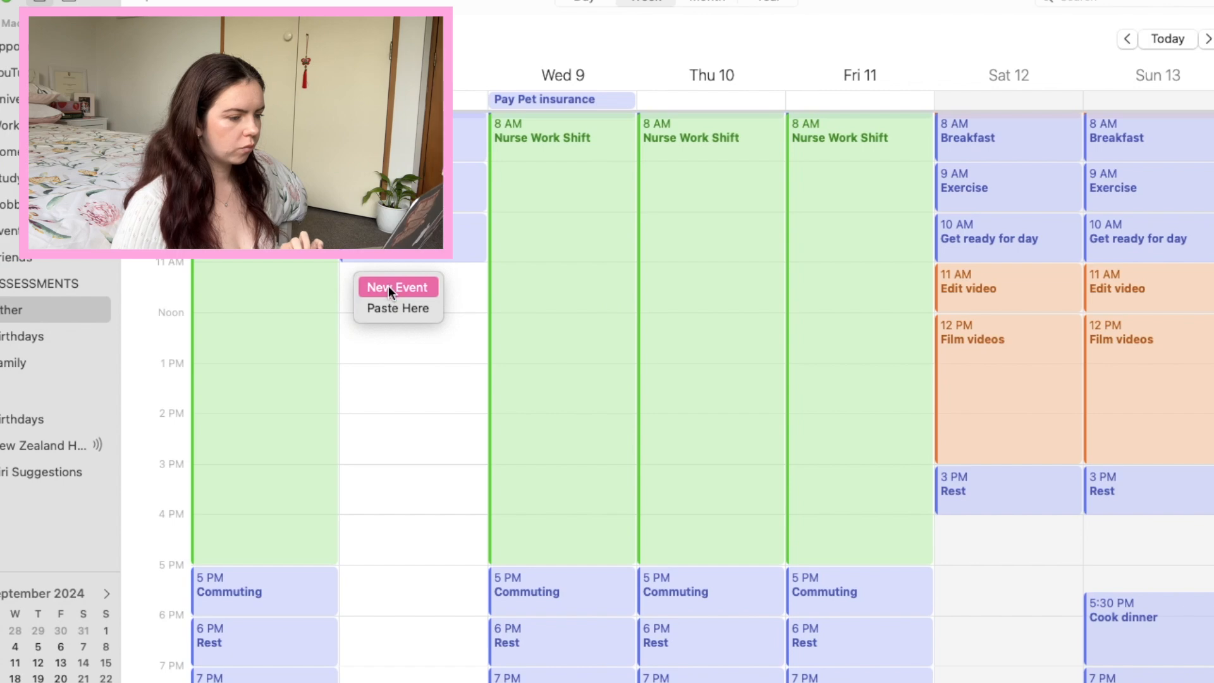
click(395, 308)
click(379, 373)
Create an Admin event from 6:30 AM to 7 AM in the Other calendar on Tuesday 8, Saturday 12 and Sunday 13.
scroll(956, 353, up, 5)
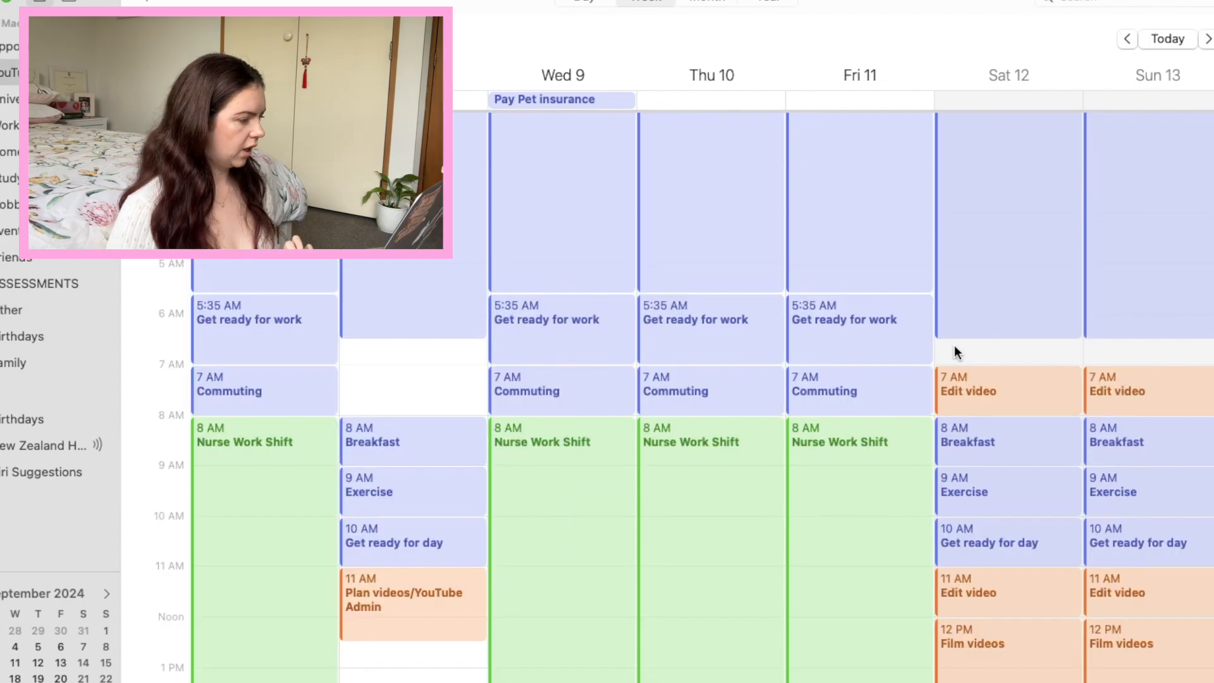
right_click(957, 353)
click(986, 352)
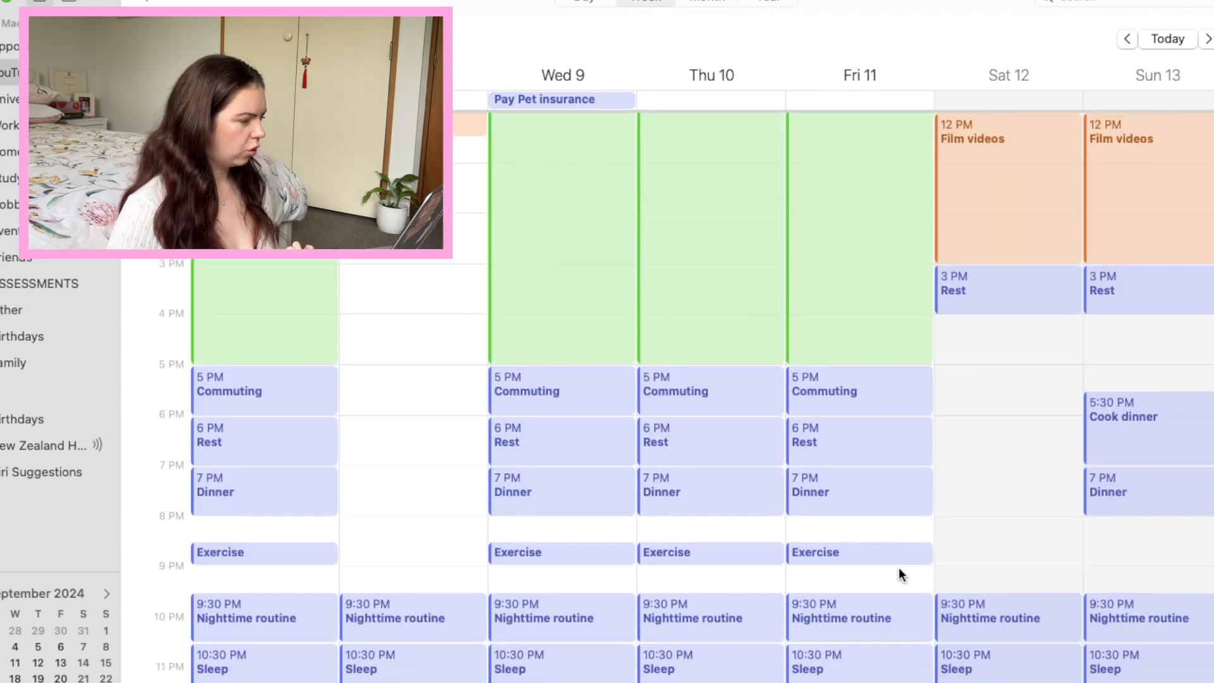
scroll(898, 568, up, 10)
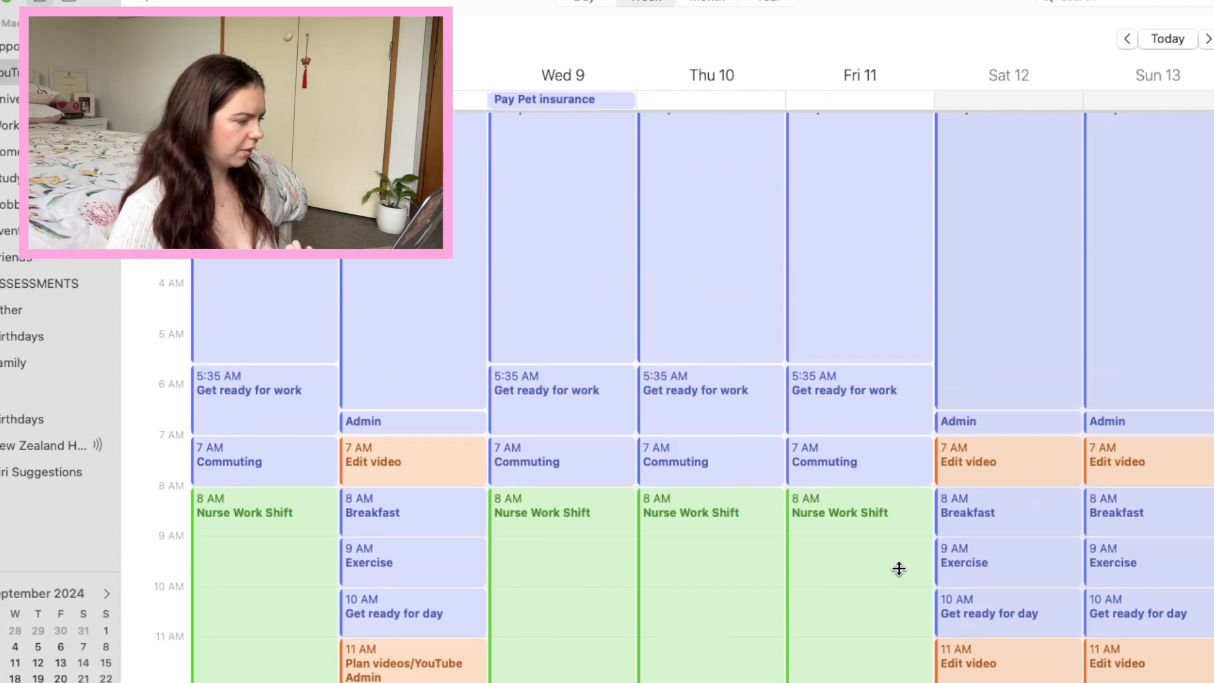
Copy Saturday's 3 PM Rest event to Tuesday 8, starting at 3:30 PM right after the Edit video block.
scroll(898, 568, down, 10)
scroll(898, 569, up, 6)
scroll(898, 569, down, 2)
click(977, 583)
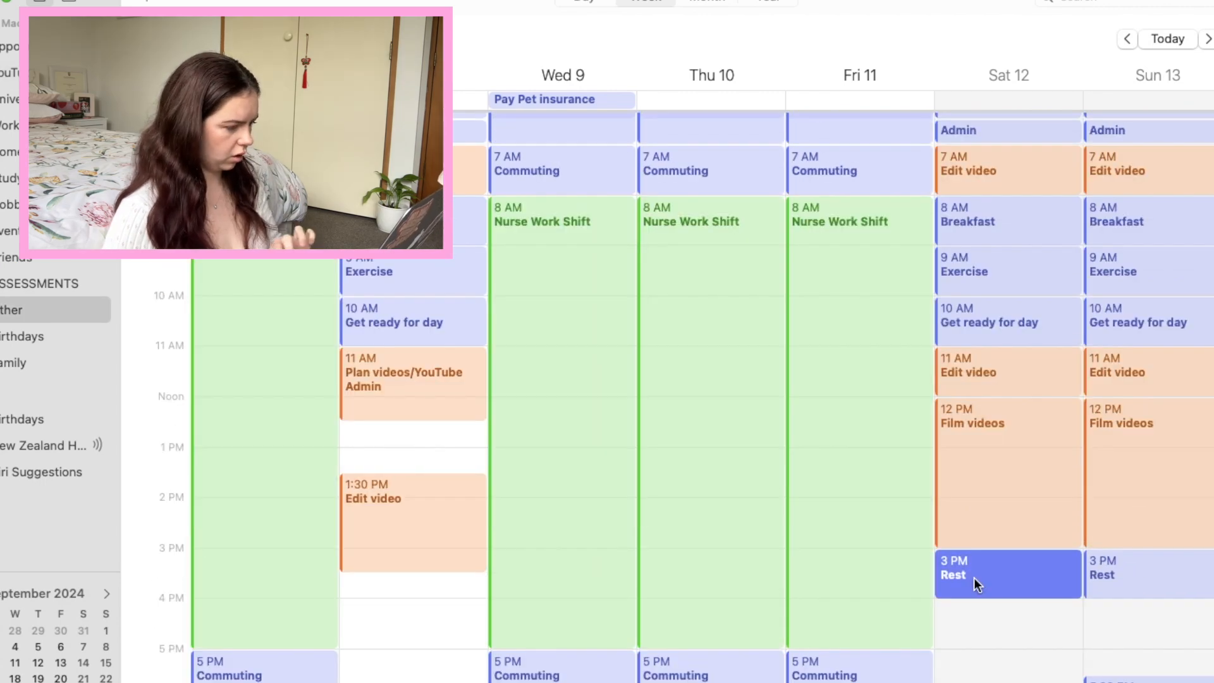
click(365, 598)
key(super+v)
click(400, 577)
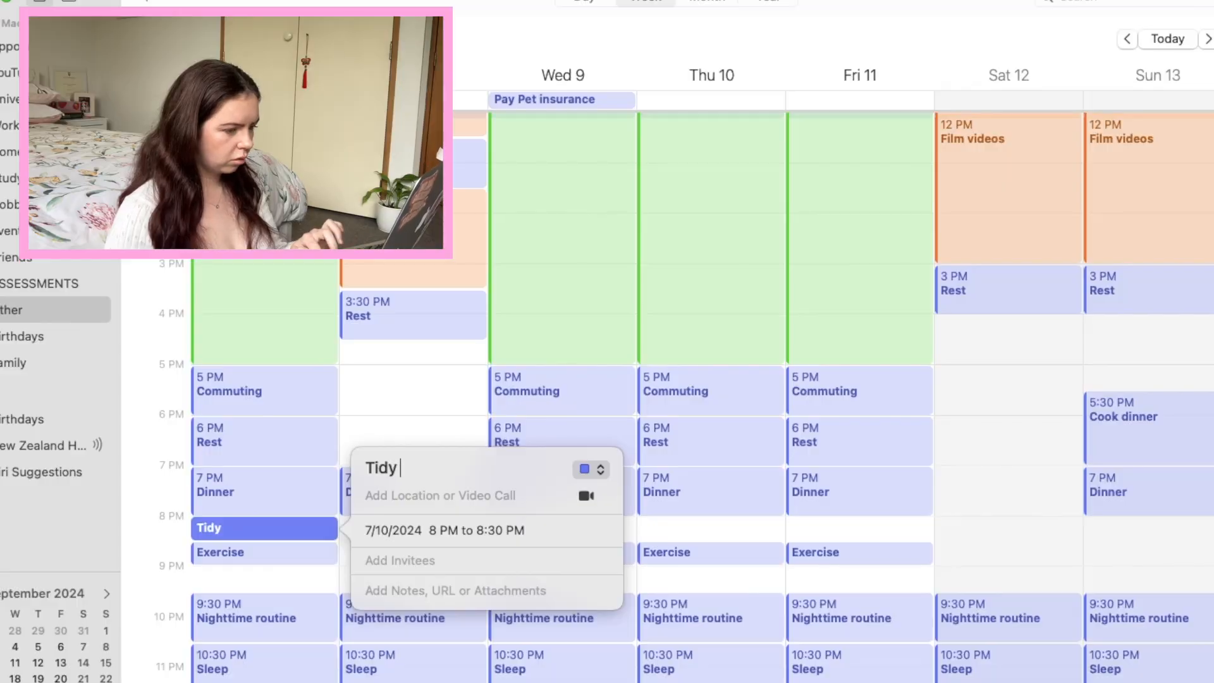
Name Monday 7's 8 PM to 8:30 PM event Tidy Up Slot and copy it to Tuesday 8 at 9 PM.
text(Up Slot)
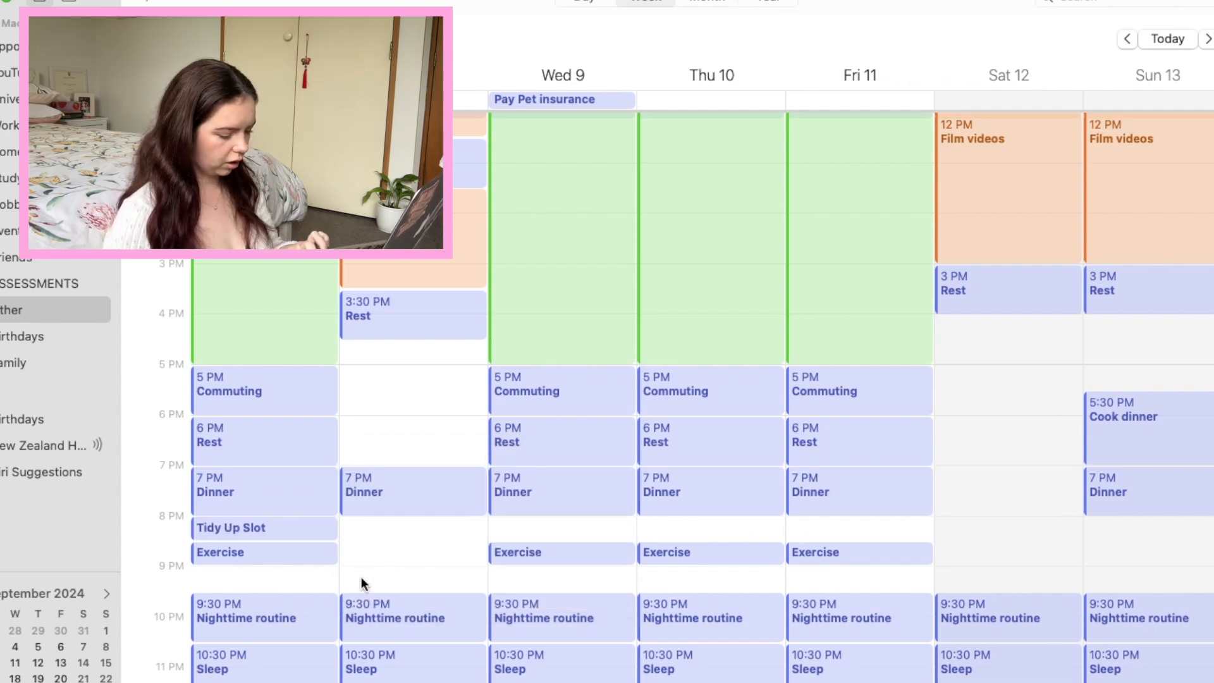
key(super+v)
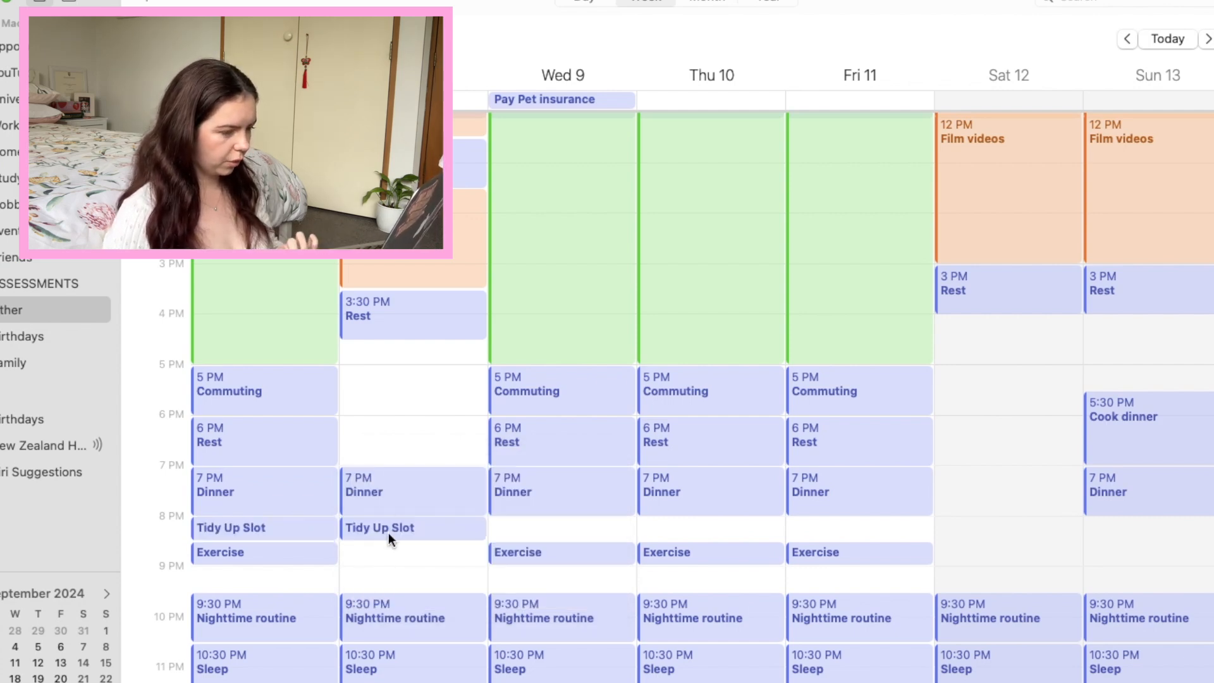
drag(385, 529, 388, 575)
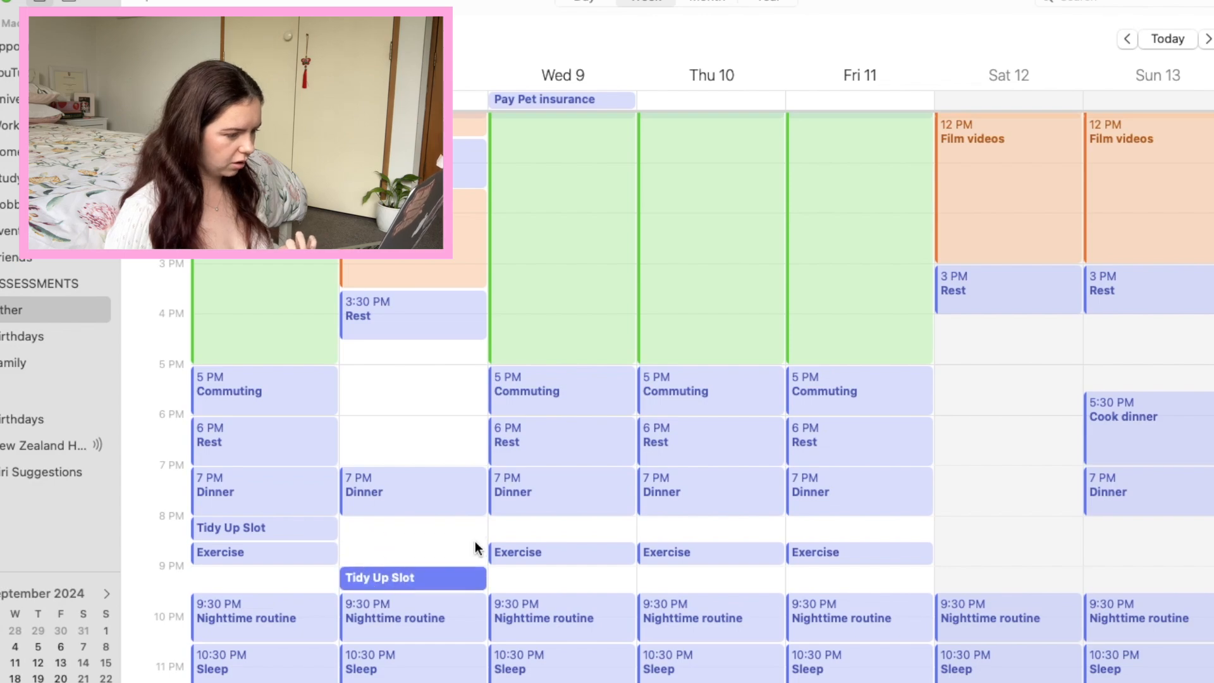
Review the whole week's blocks from early morning to night for remaining free slots.
scroll(871, 518, up, 10)
scroll(871, 517, down, 10)
scroll(872, 517, up, 5)
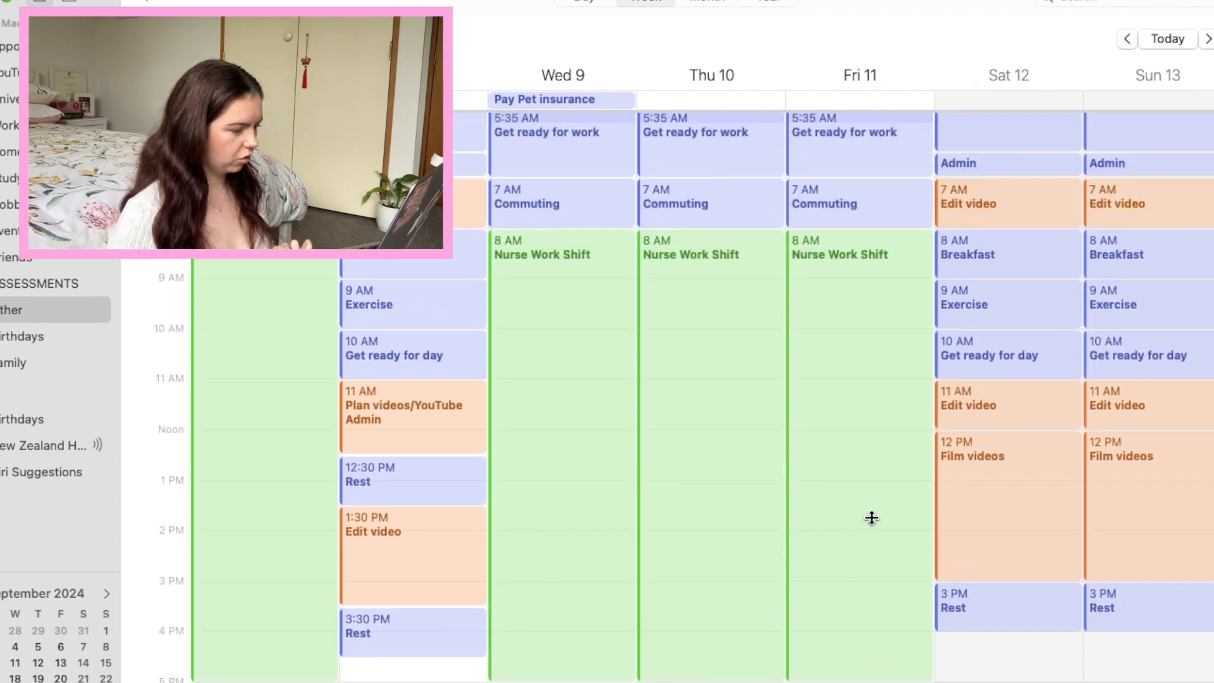
scroll(871, 518, down, 6)
scroll(871, 517, down, 1)
scroll(871, 518, up, 10)
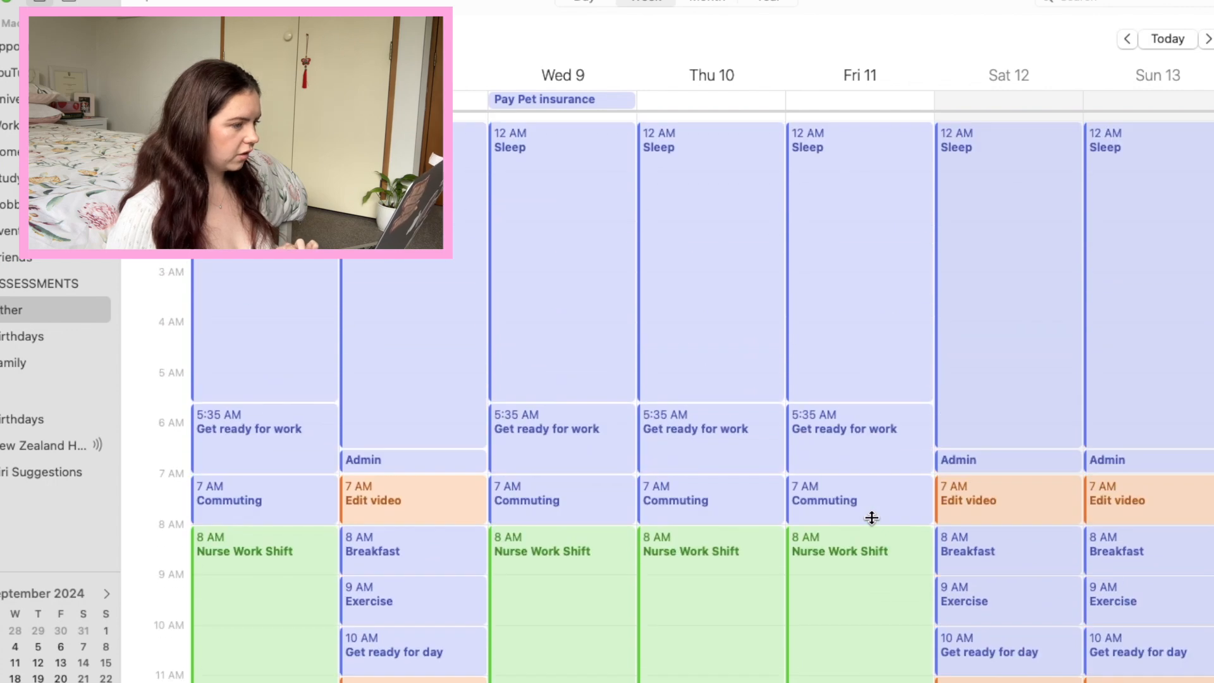
scroll(871, 518, down, 9)
scroll(871, 518, down, 1)
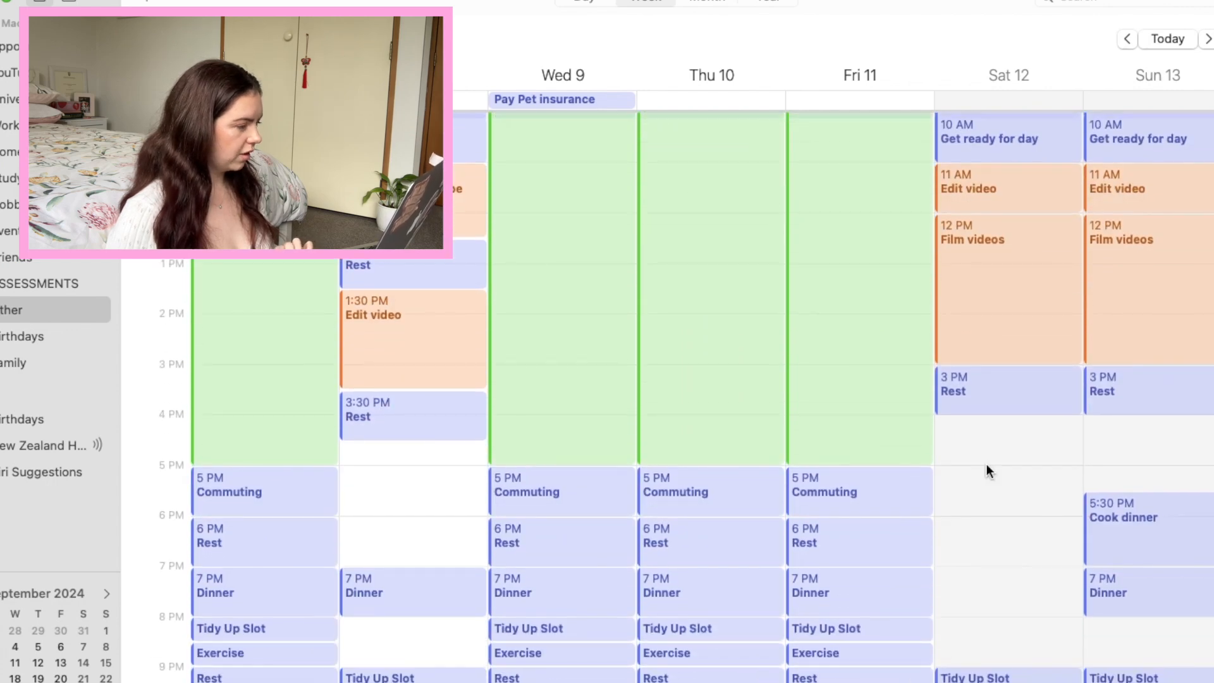
Create a Nurse Study event from 4 PM to 6 PM on Saturday 12 in the Study calendar.
right_click(942, 438)
click(980, 441)
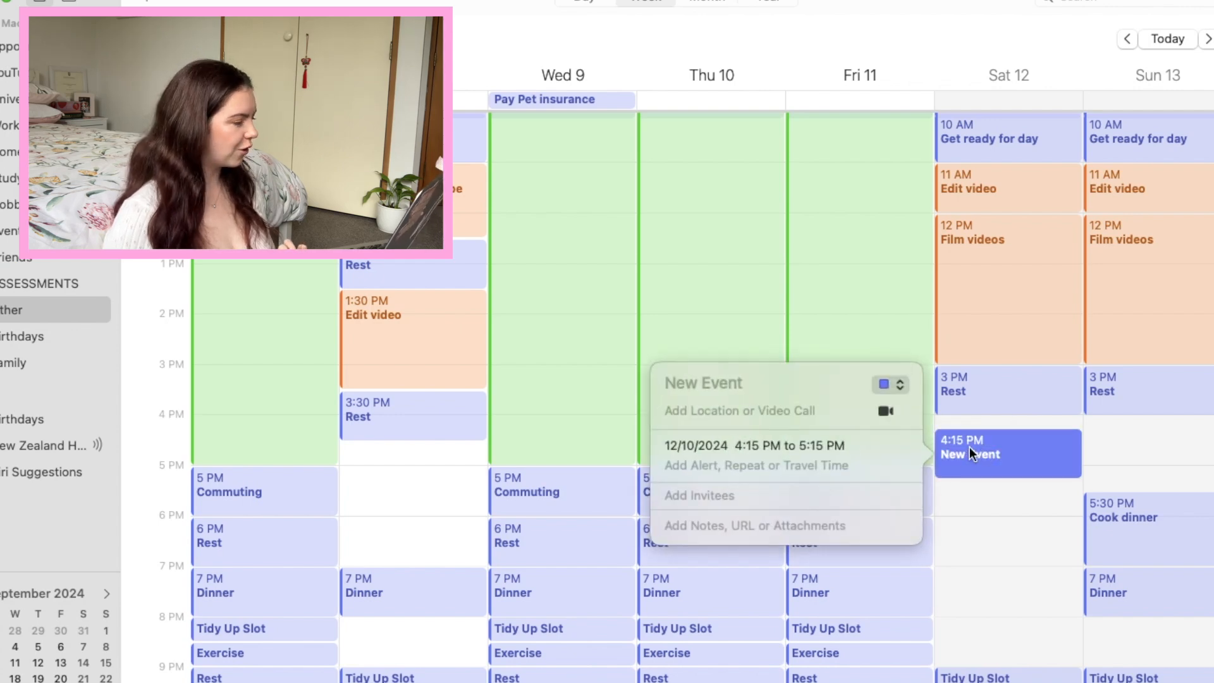
drag(974, 445, 980, 425)
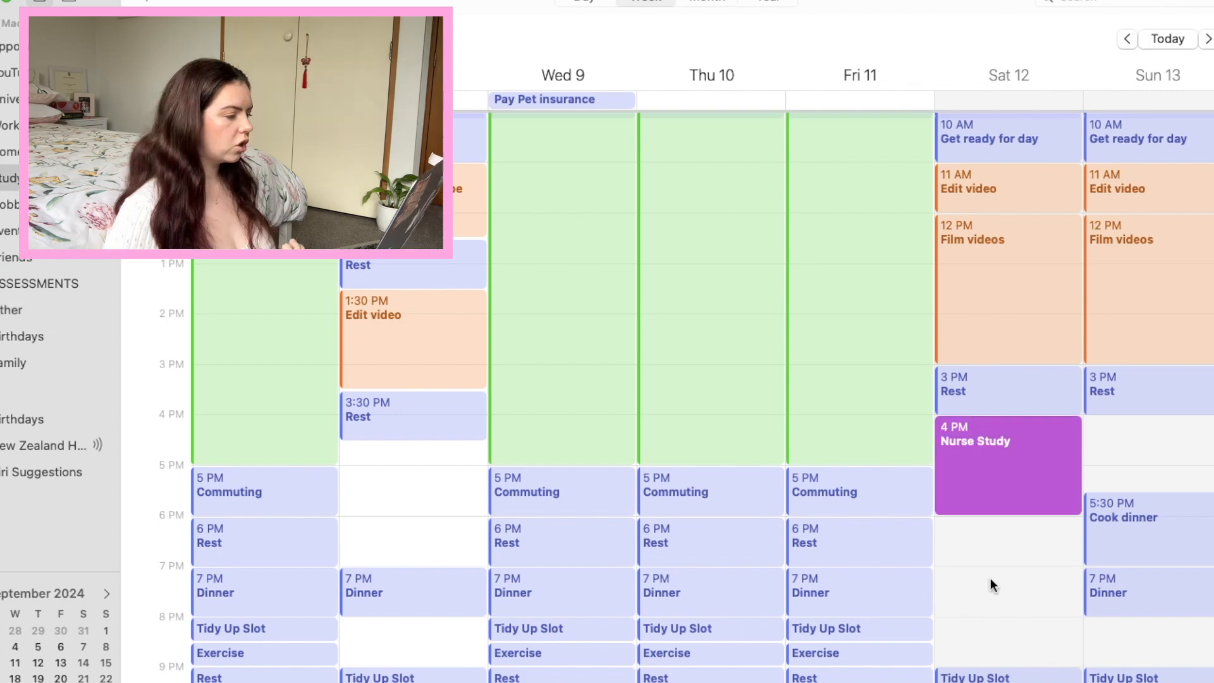
click(980, 585)
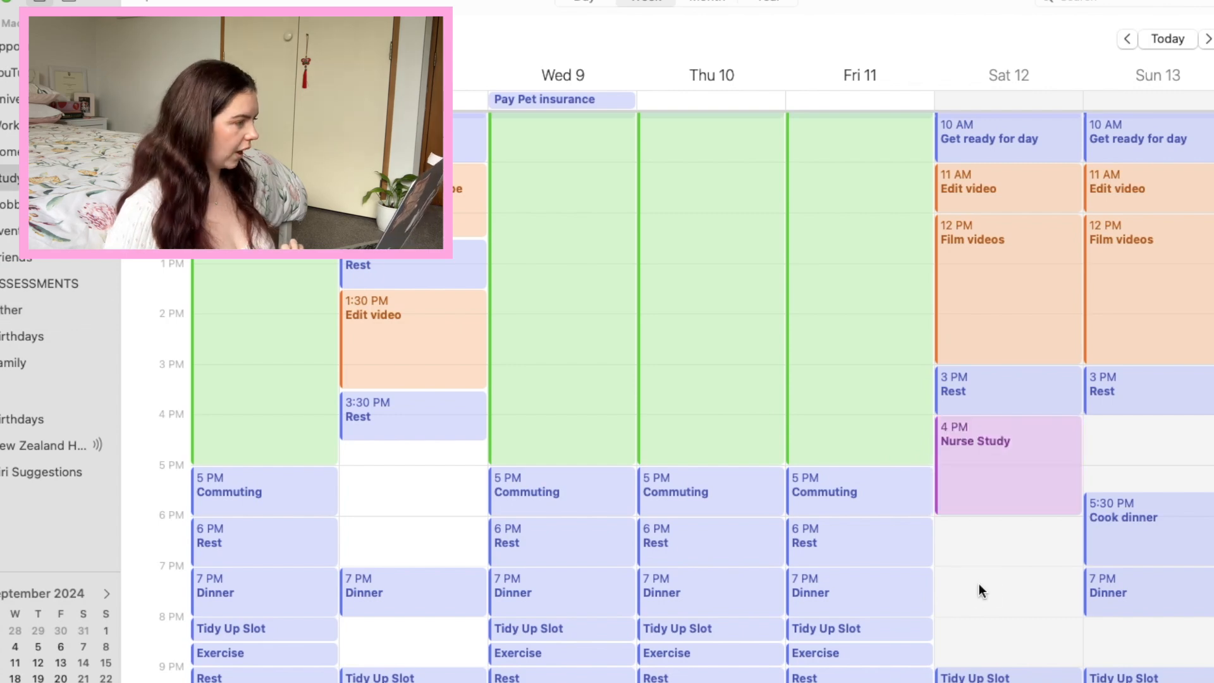
Copy Saturday's Nurse Study event to Tuesday 8 and fit it to 5 PM to 6 PM.
click(1014, 453)
scroll(1043, 506, down, 3)
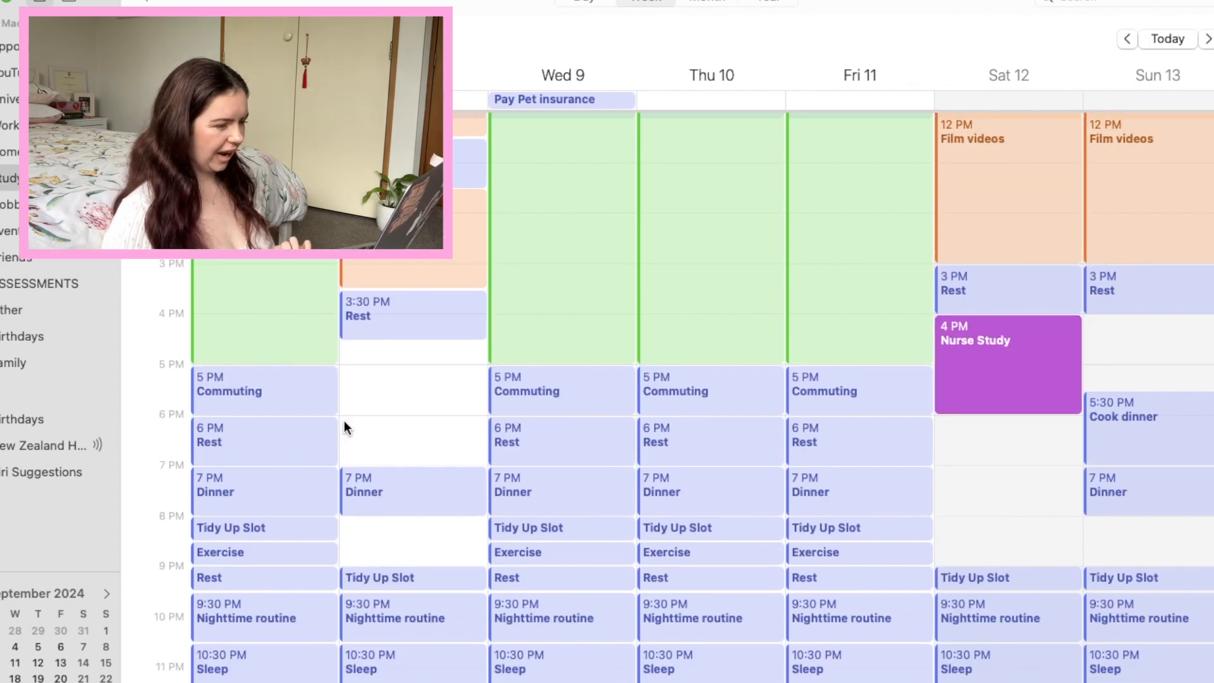
click(352, 390)
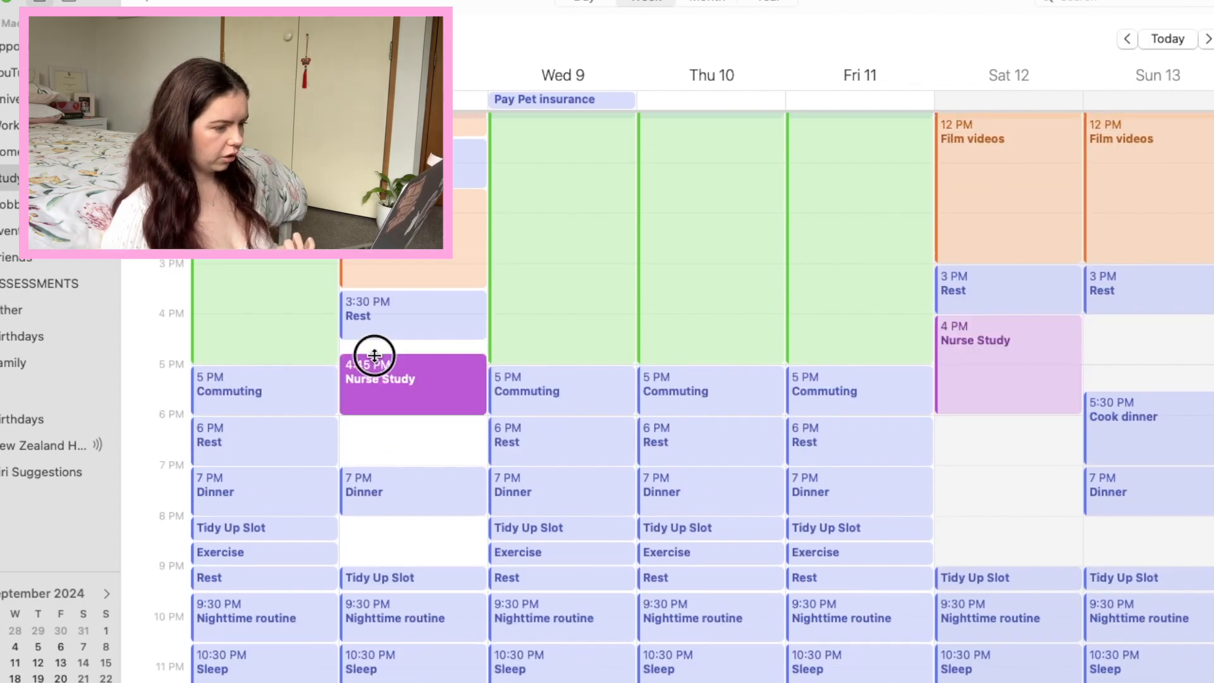
drag(374, 355, 375, 364)
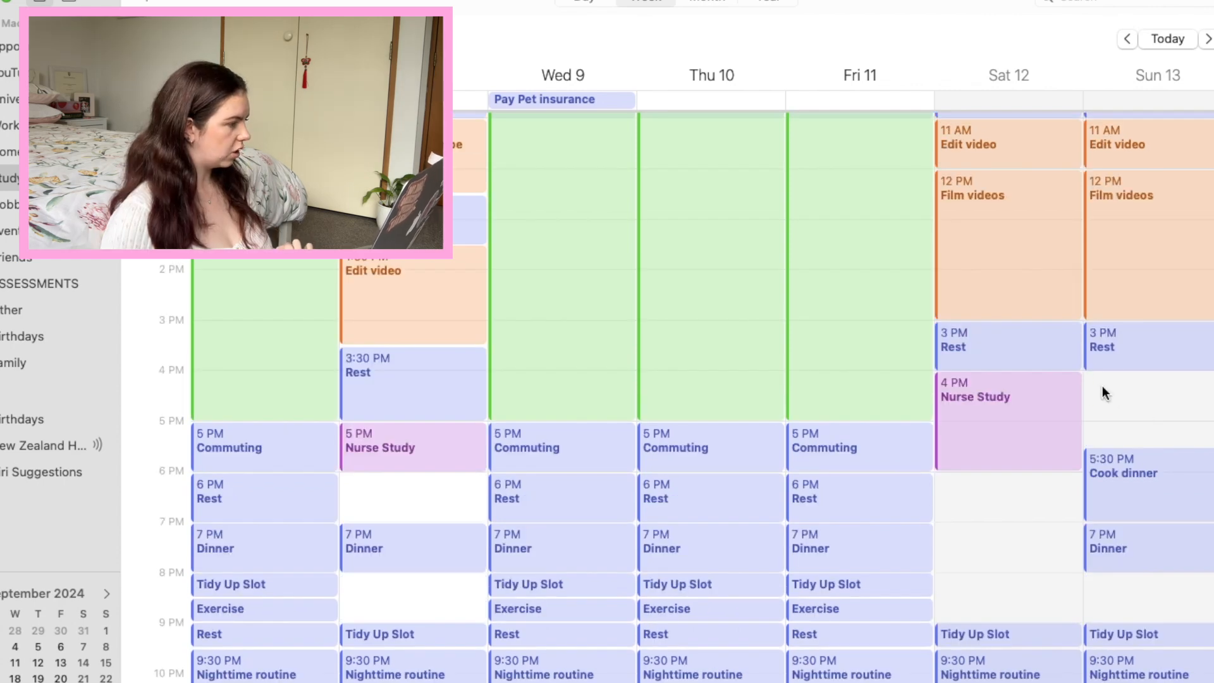
Create a Sunday Reset Chores event from 4 PM to 5:30 PM on Sunday 13 in the Home calendar.
right_click(1105, 393)
click(1116, 393)
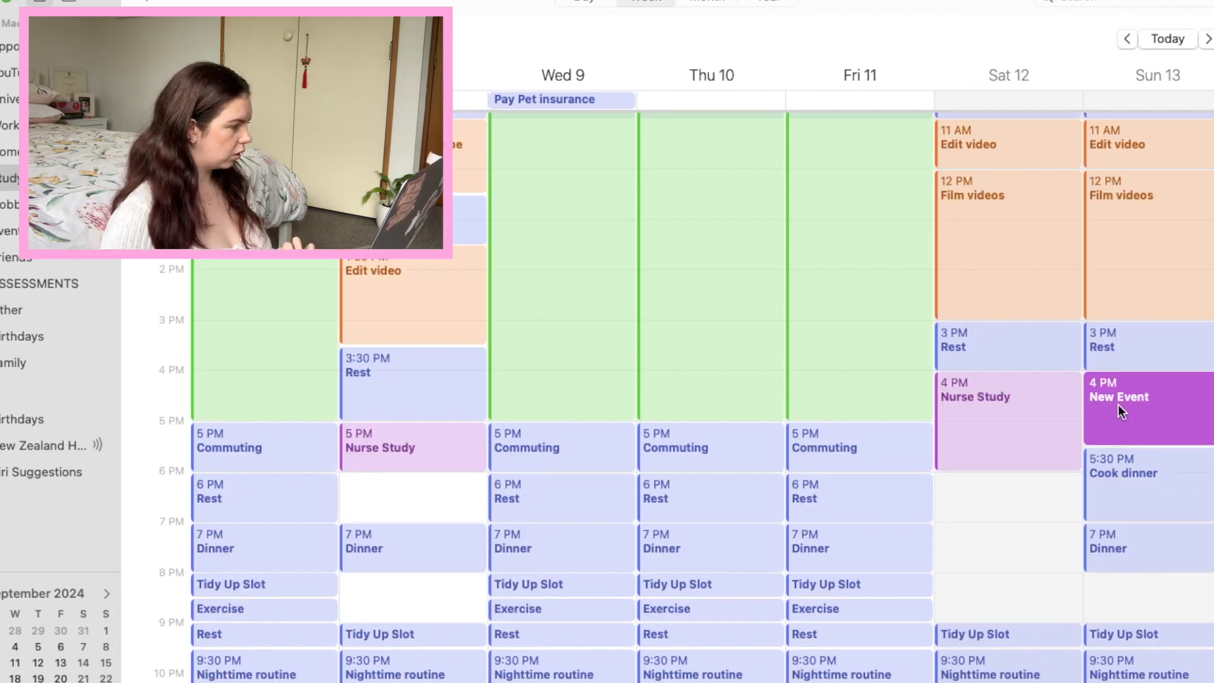
click(858, 348)
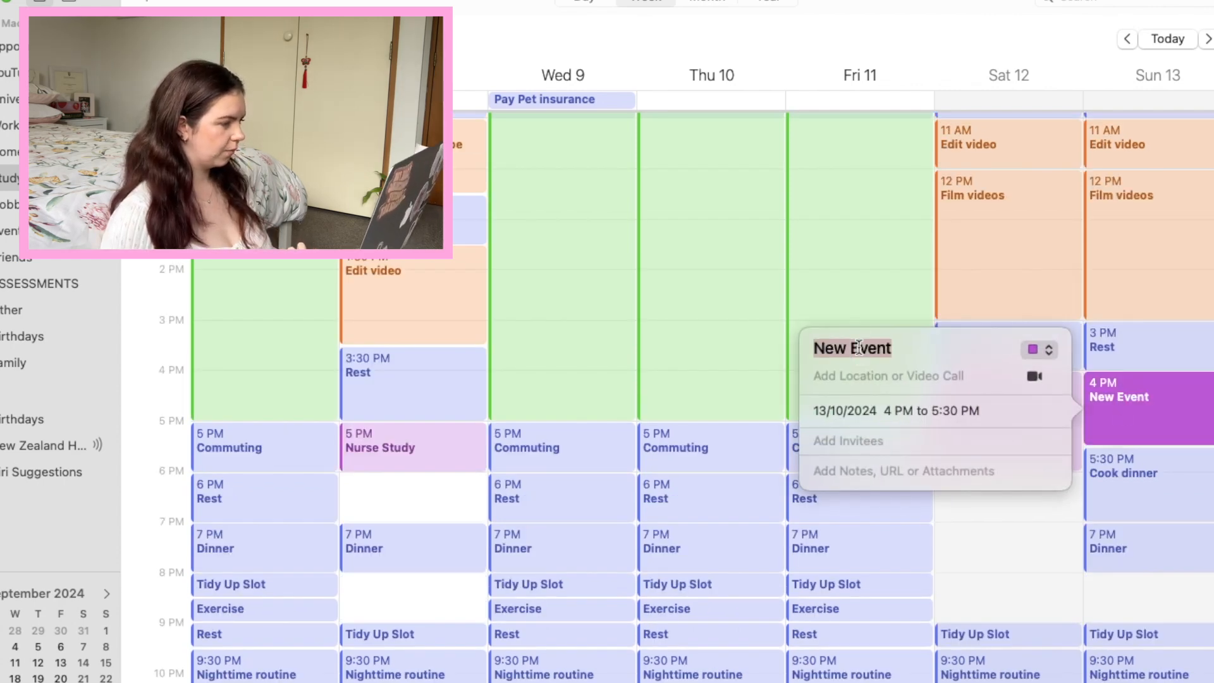
text(Sunday Reset Chores)
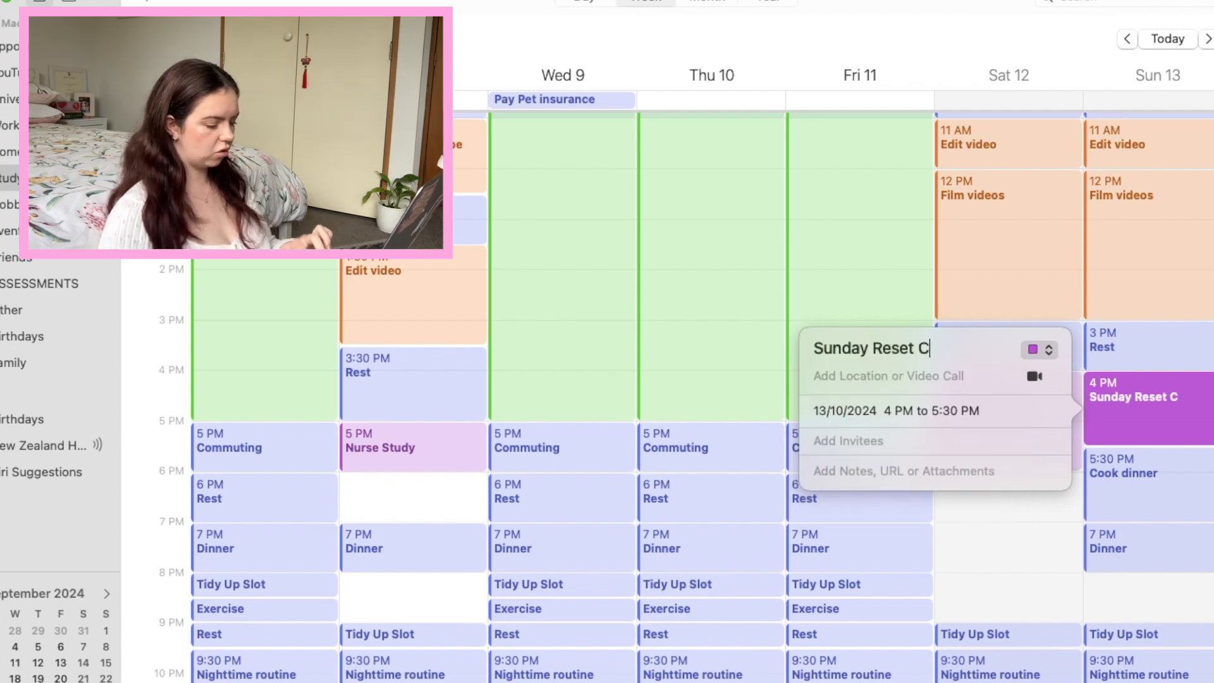
click(1043, 348)
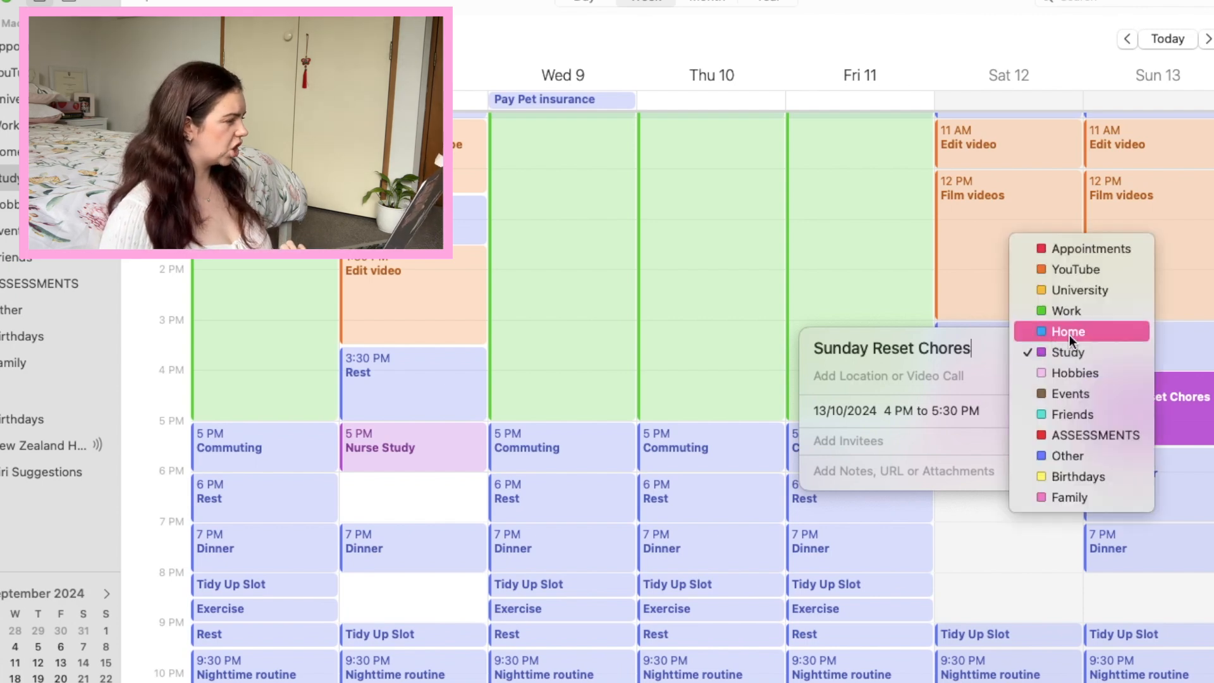
click(1070, 335)
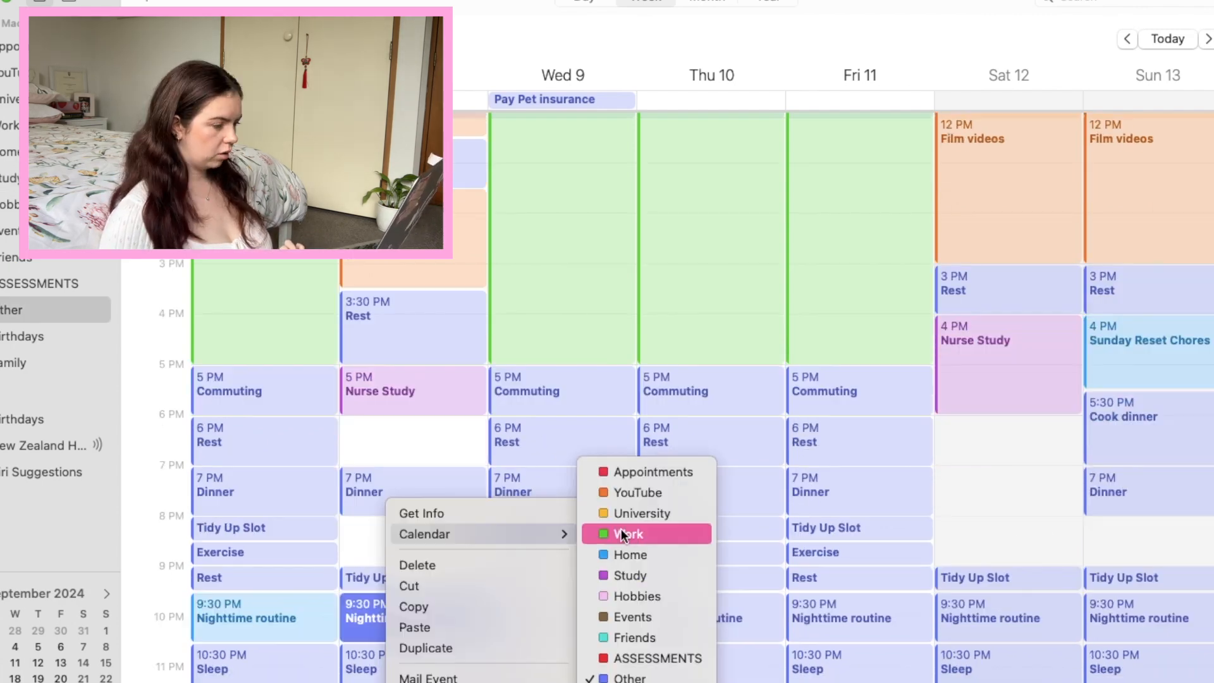
Assign the 9:30 PM Nighttime routine events on Tuesday 8 and Wednesday 9 to the Home calendar.
click(626, 555)
click(554, 626)
right_click(558, 635)
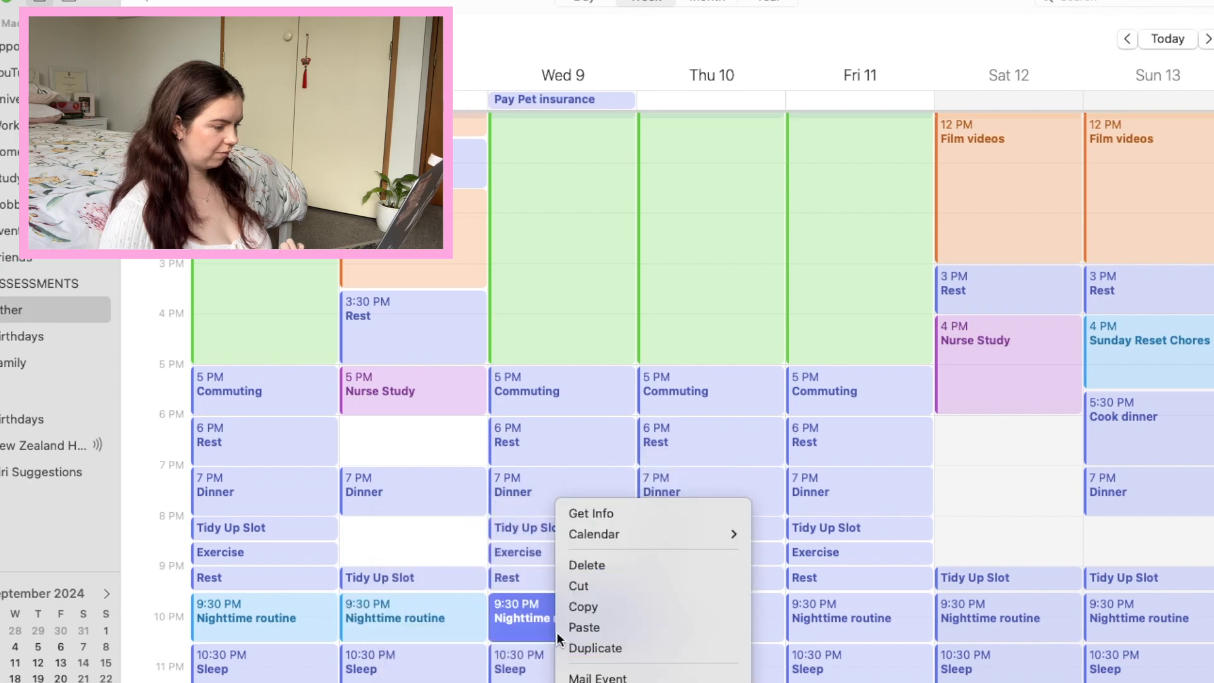
mouse_move(619, 539)
click(800, 551)
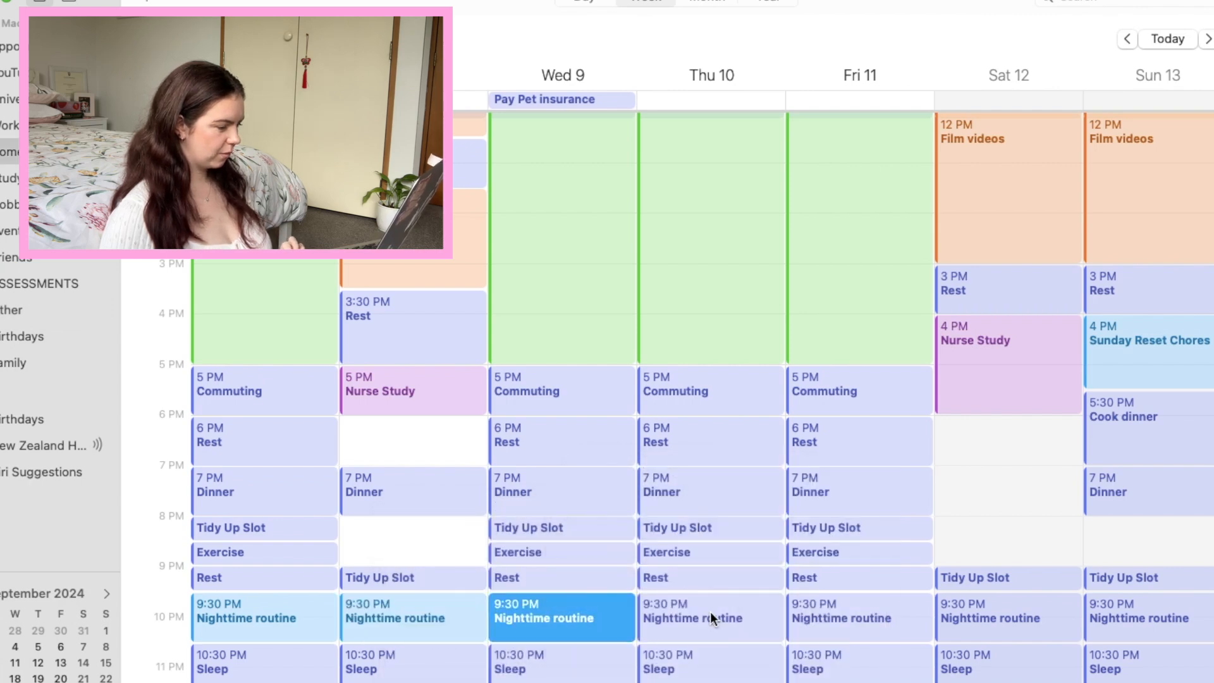
Add a Rest event from 6 PM to 7 PM on Tuesday 8 and Saturday 12.
click(428, 445)
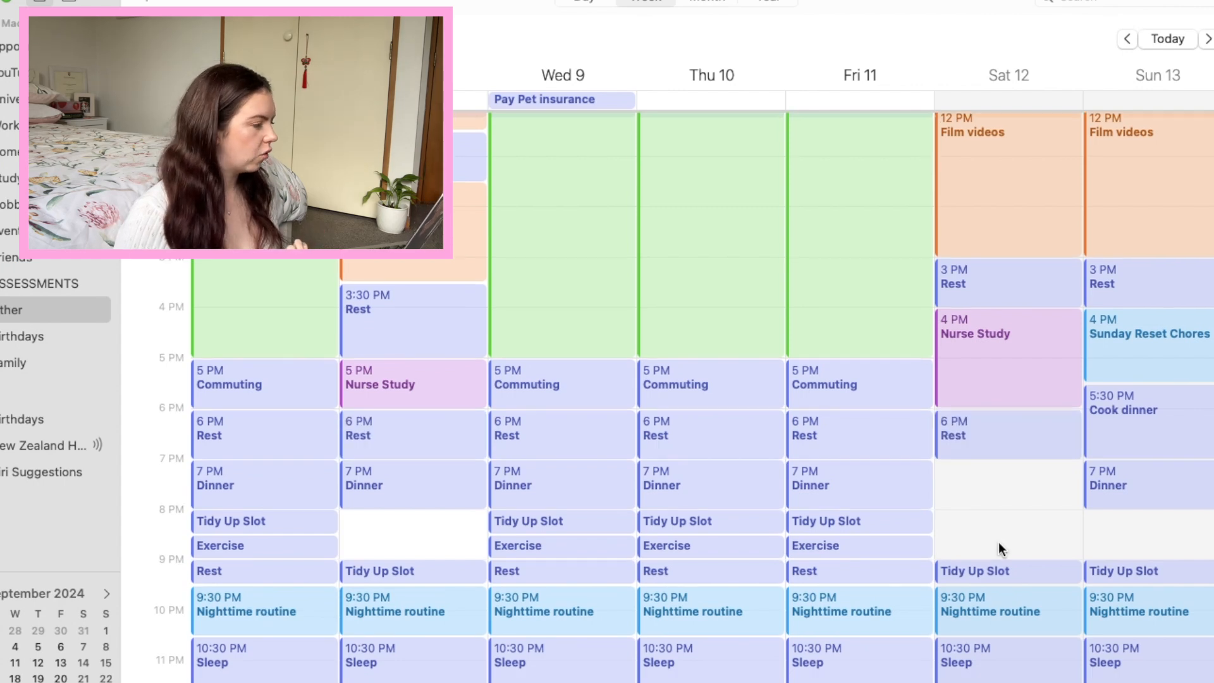
scroll(999, 541, up, 5)
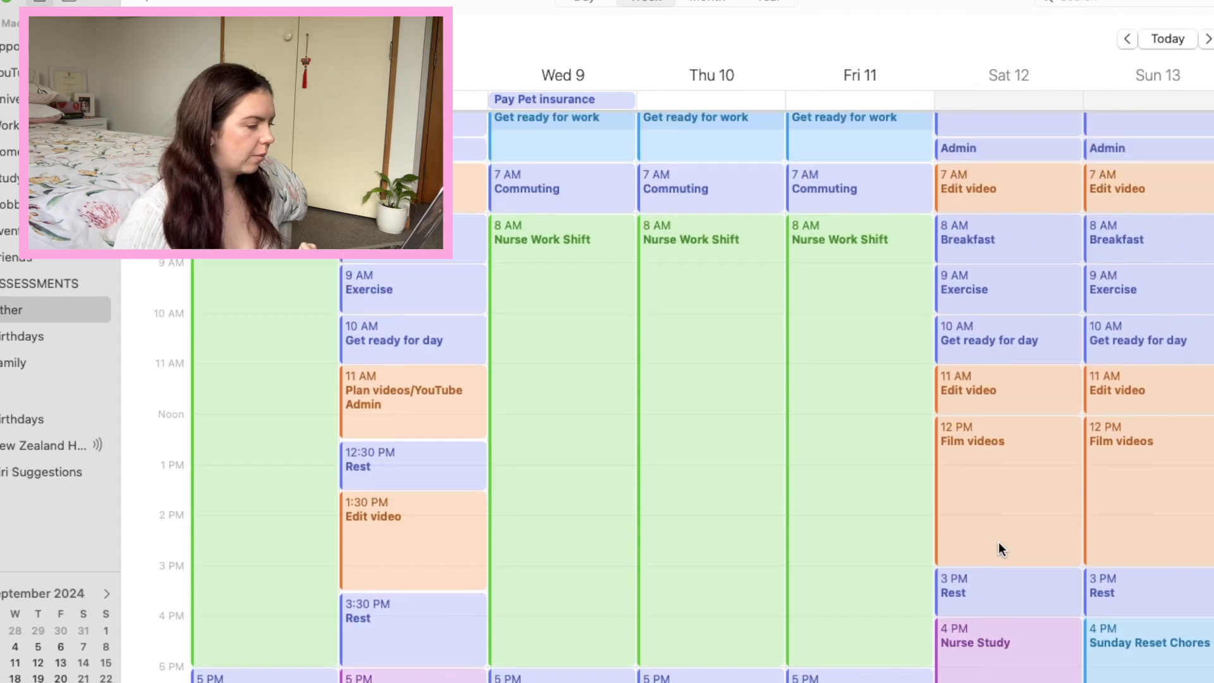
scroll(999, 541, down, 5)
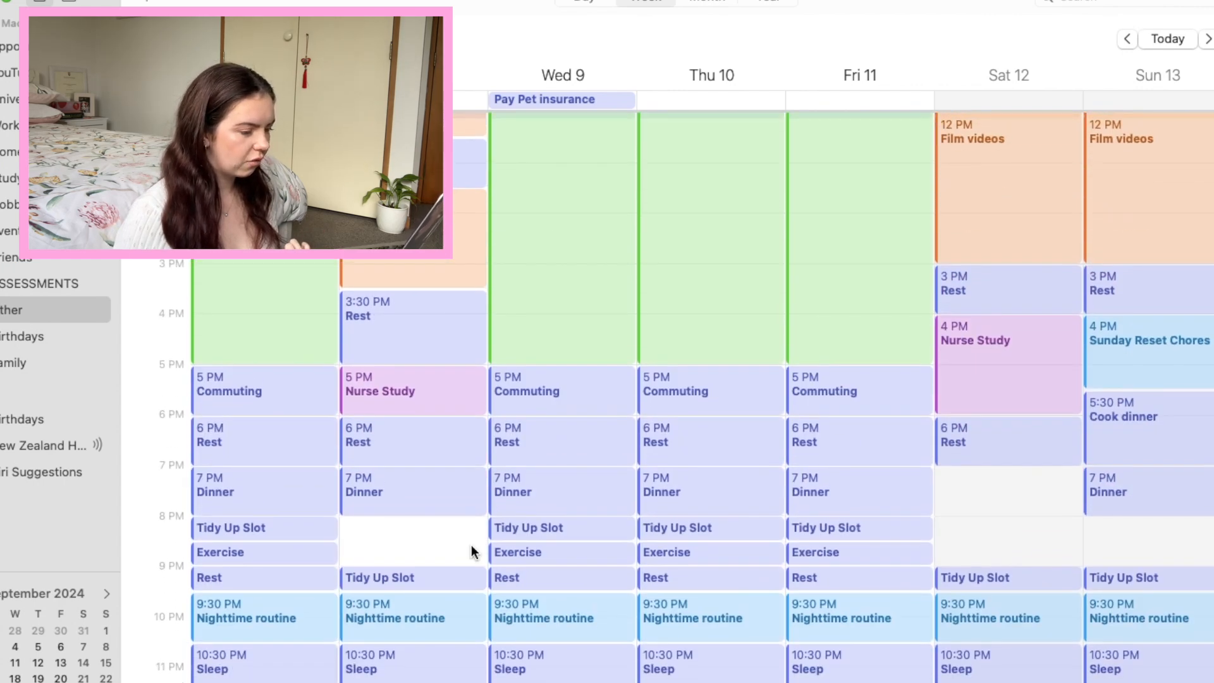
Create a Hobby event from 8 PM to 9 PM on Tuesday 8 in the Hobbies calendar.
right_click(367, 522)
click(404, 533)
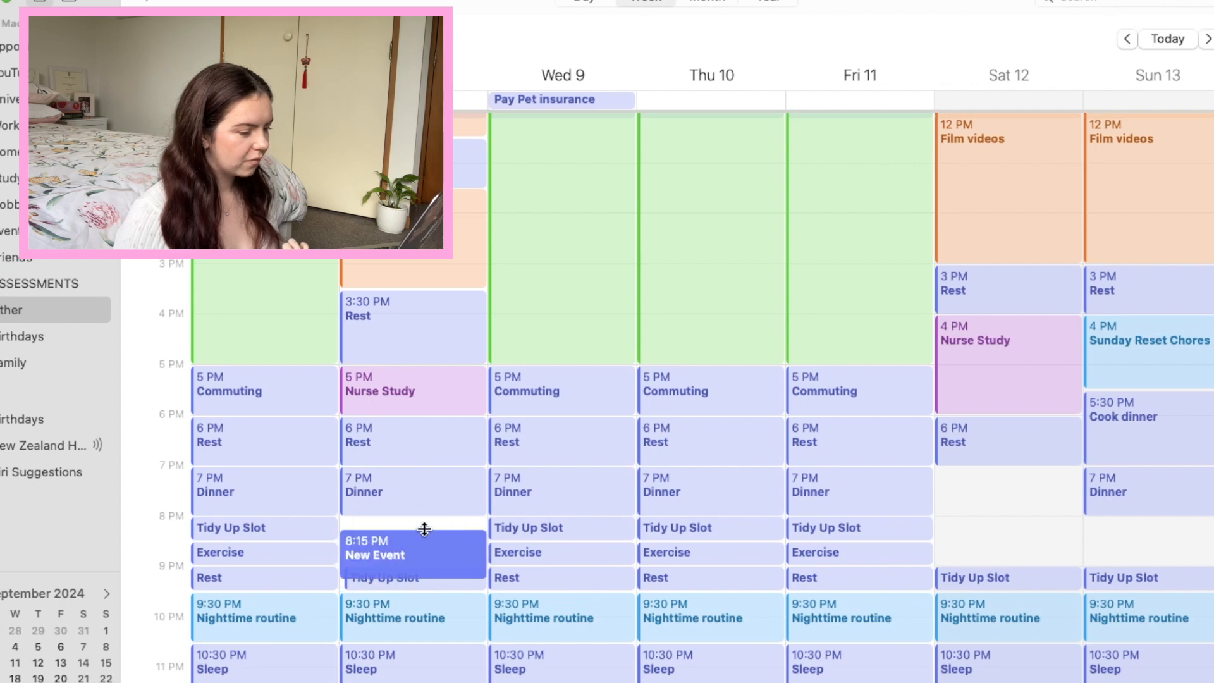
drag(437, 550, 436, 531)
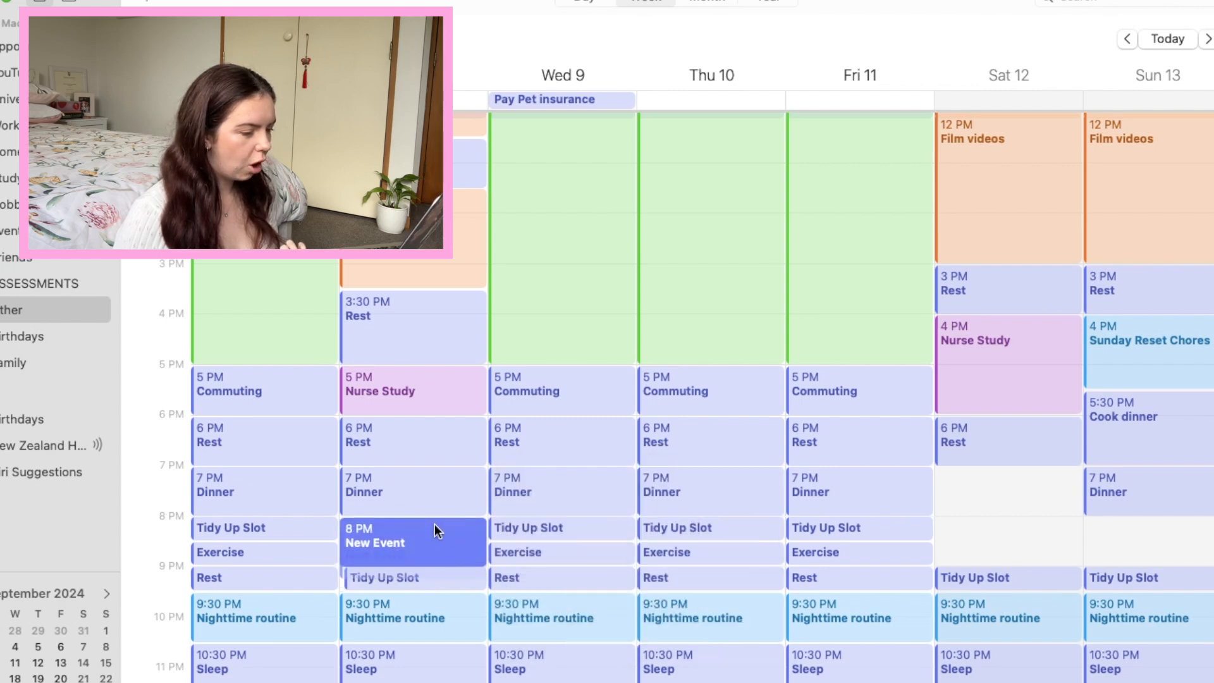
double_click(373, 540)
text(Hobby)
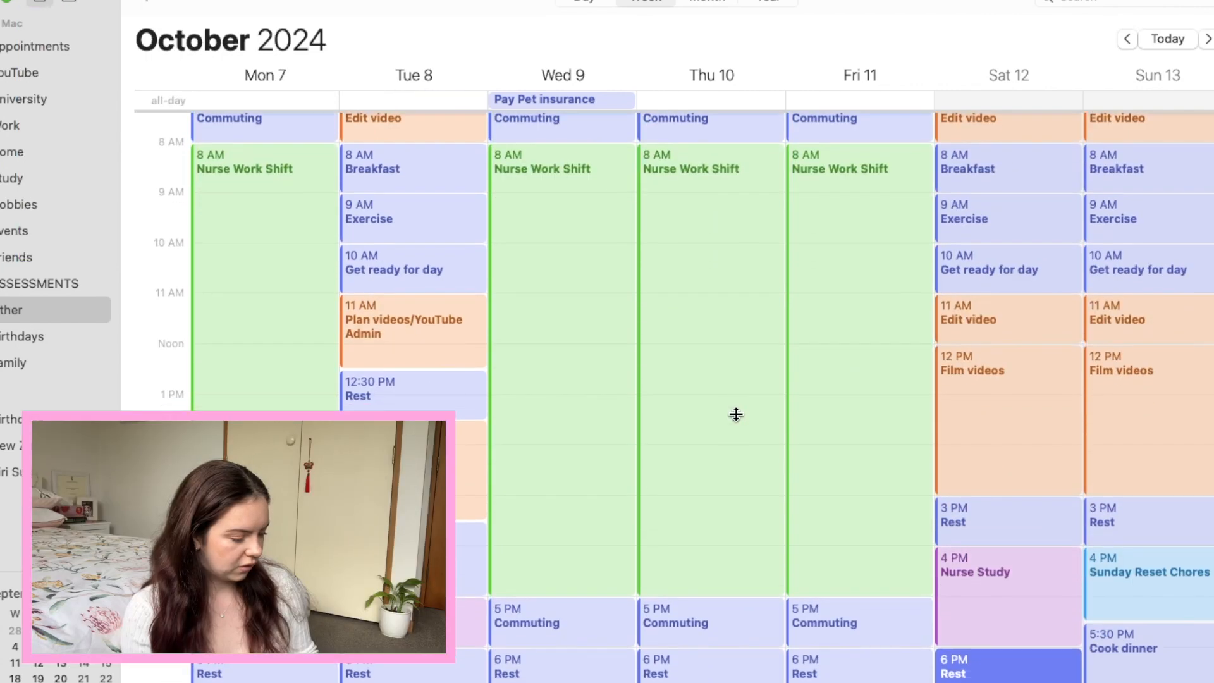
Look over the week's time blocks from morning to night and switch the calendar to the month view.
scroll(734, 412, down, 5)
scroll(735, 414, up, 1)
scroll(735, 415, up, 12)
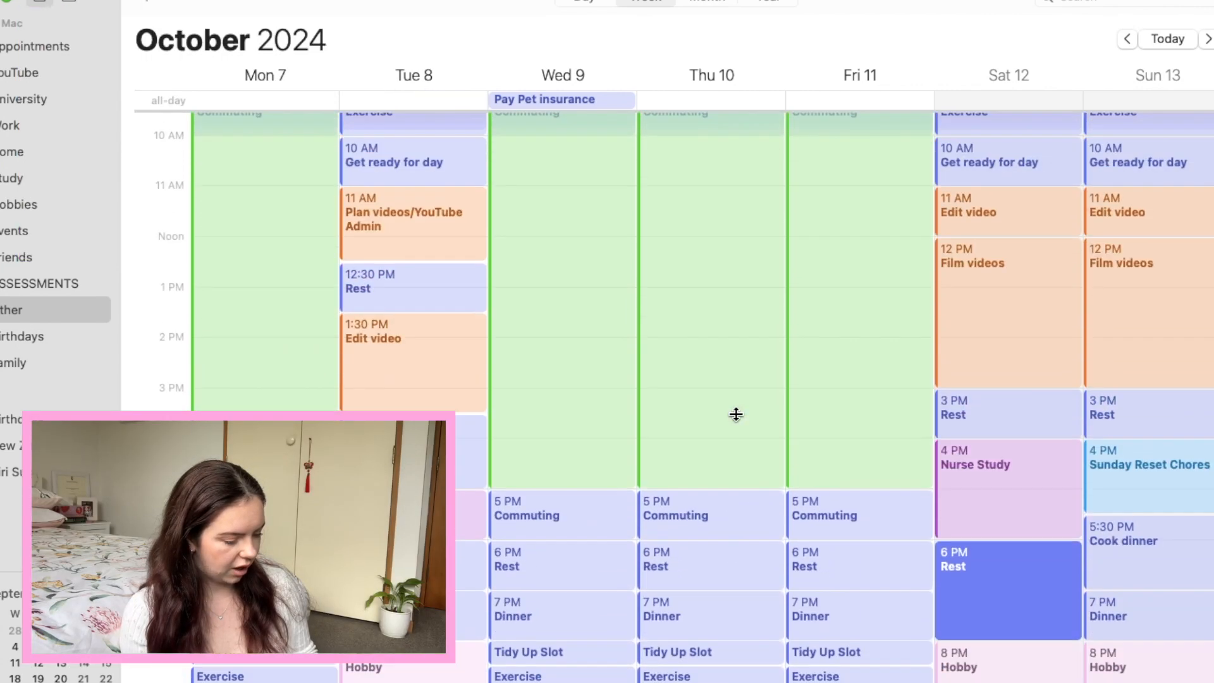
scroll(735, 414, down, 5)
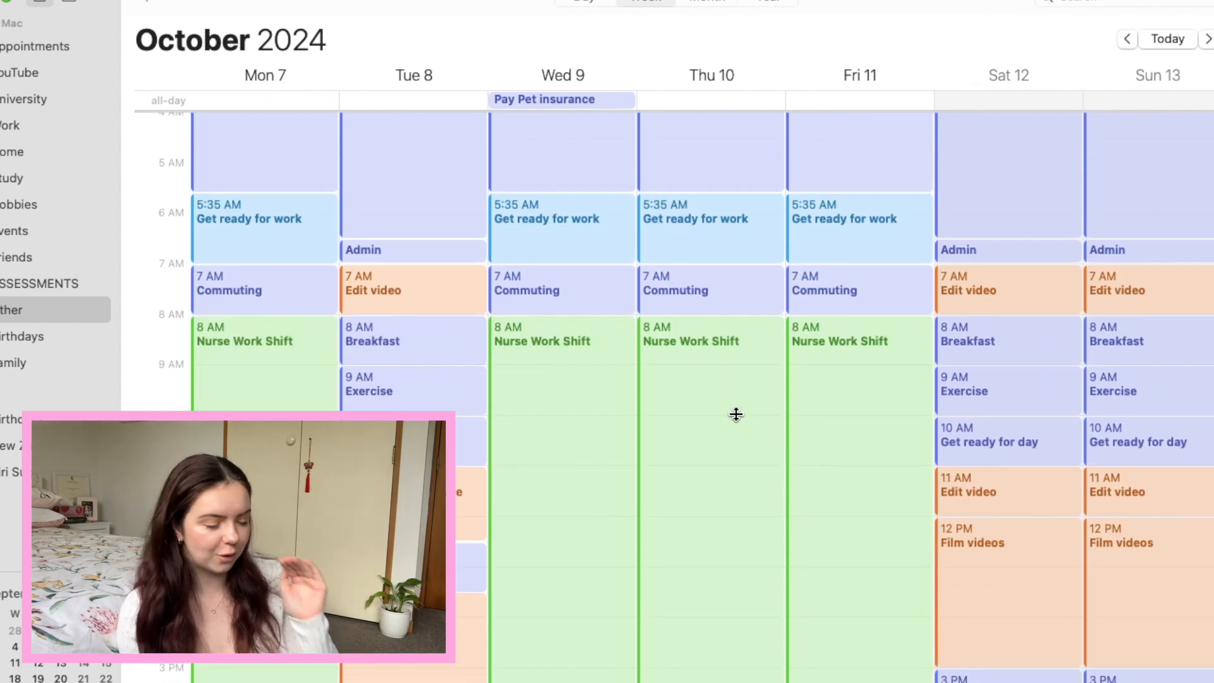
scroll(736, 414, down, 10)
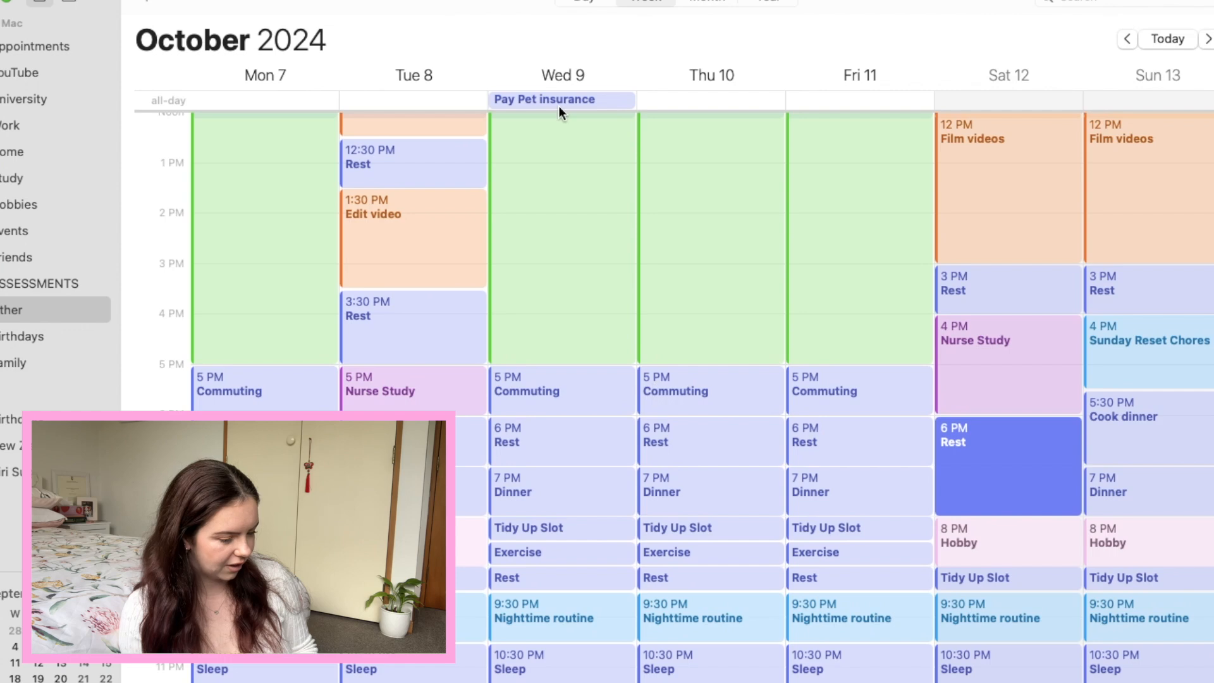
click(707, 3)
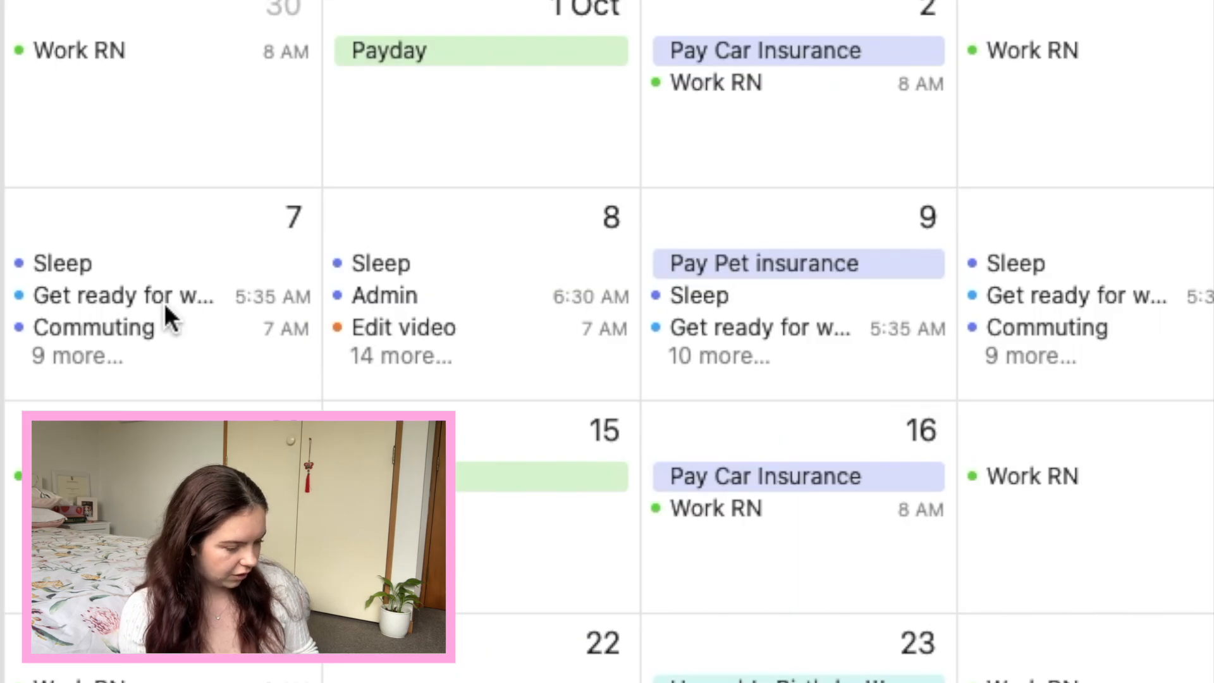